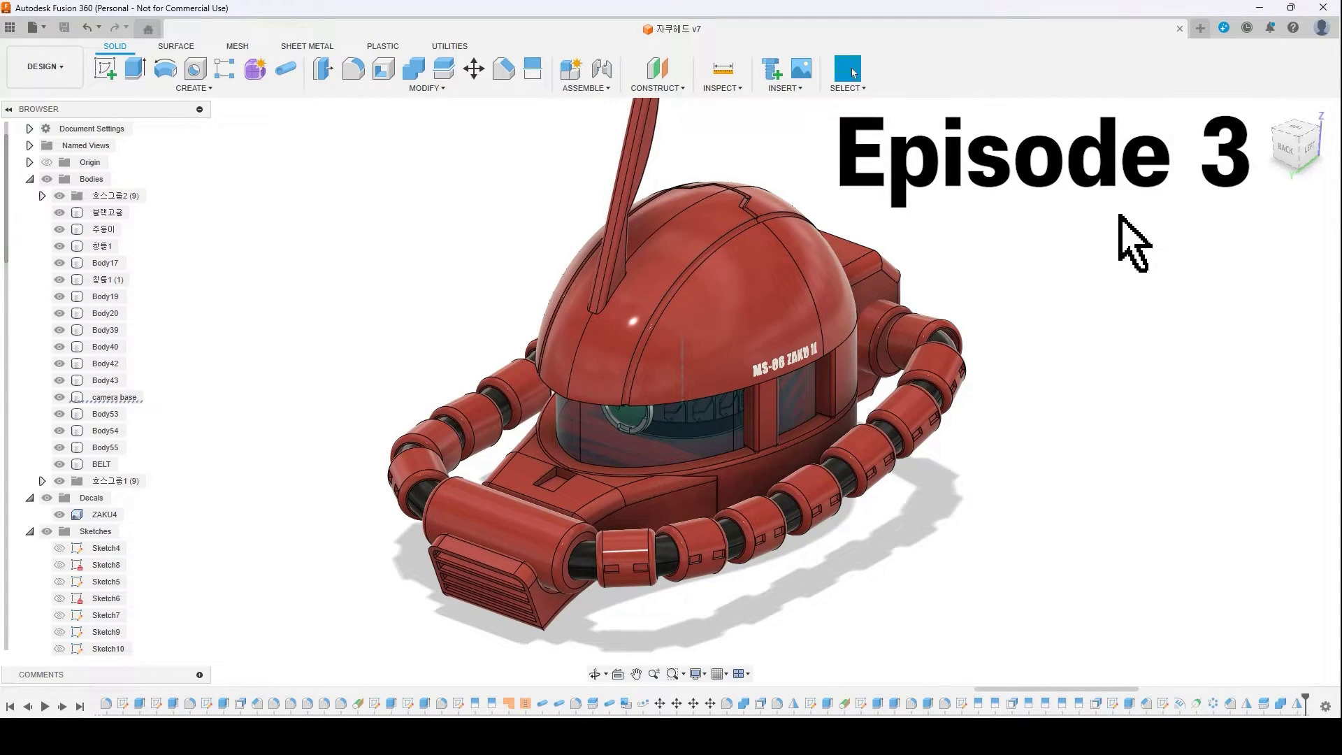
Orbit around the finished Zaku head to review its hoses, then start a new blank design
scroll(1119, 213, up, 2)
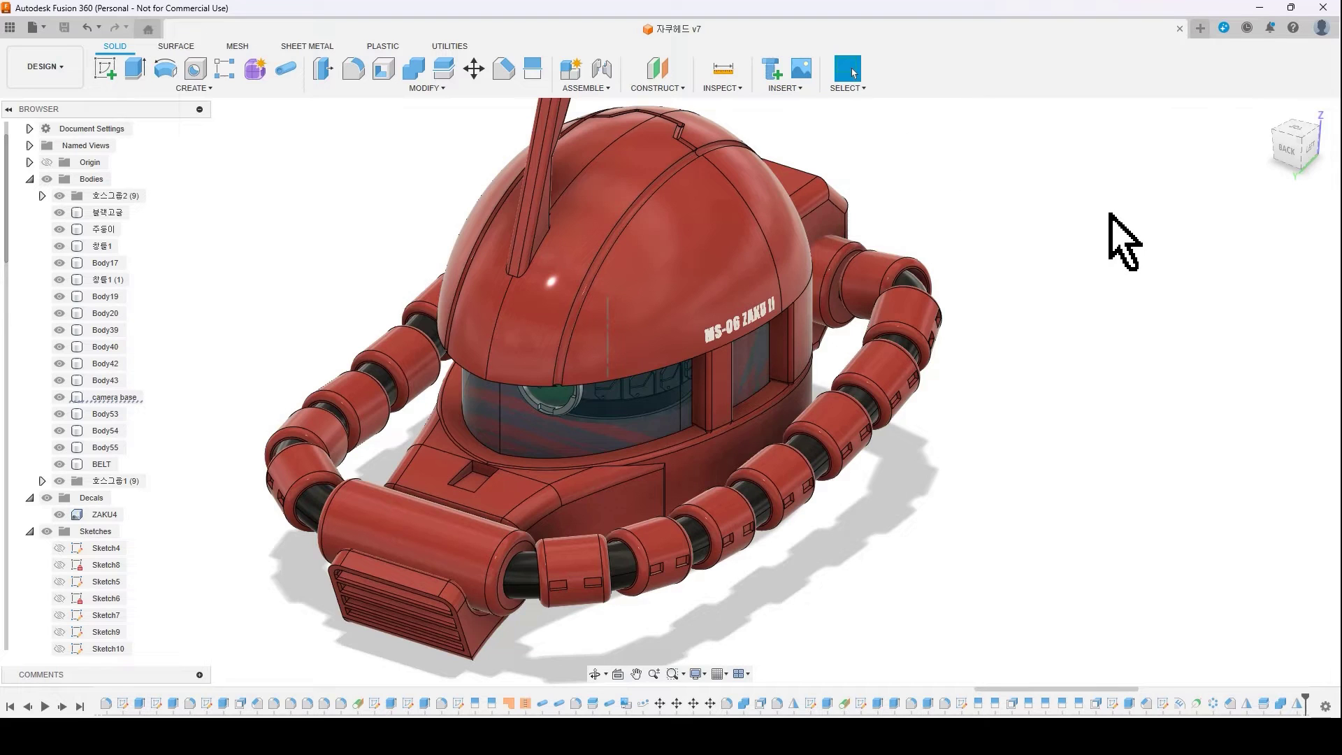
shift+middle_drag(1014, 248, 699, 165)
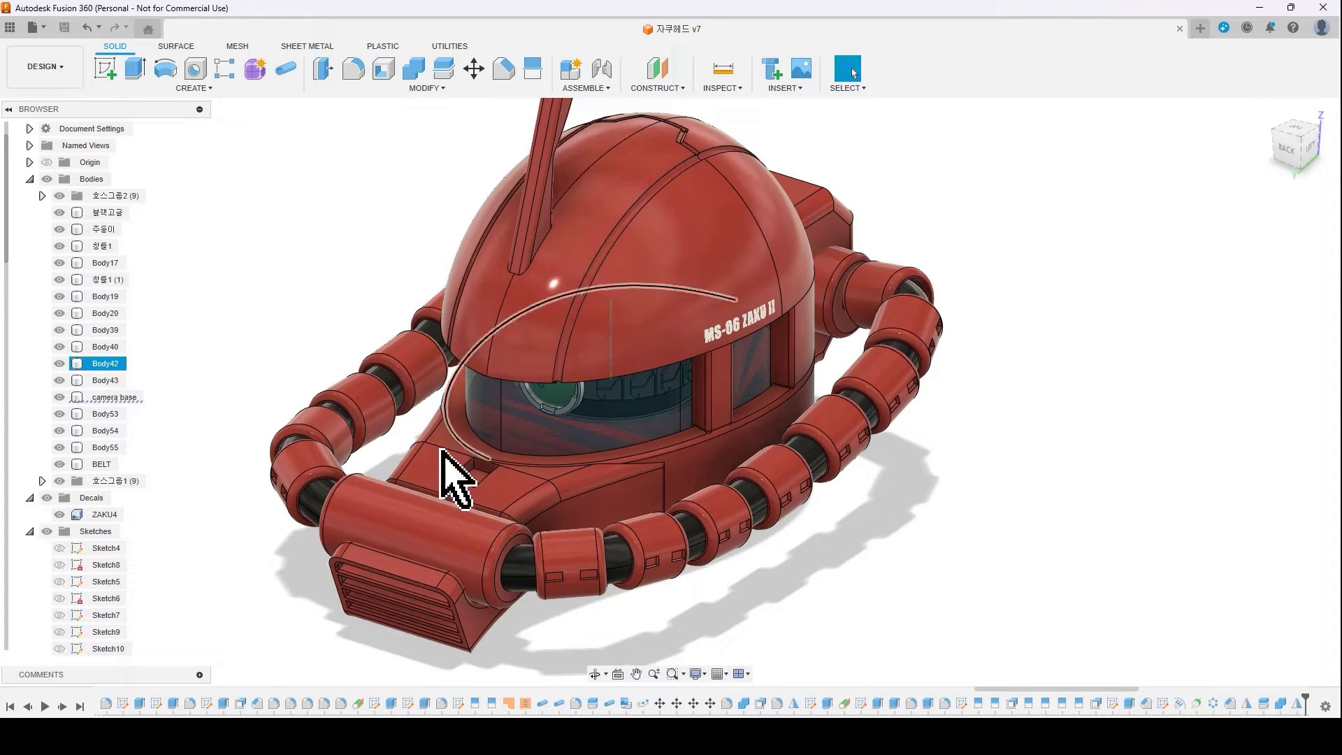
mouse_move(1010, 293)
shift+middle_down()
mouse_move(717, 498)
mouse_move(509, 614)
mouse_move(419, 614)
mouse_move(858, 402)
mouse_move(879, 287)
shift+middle_up()
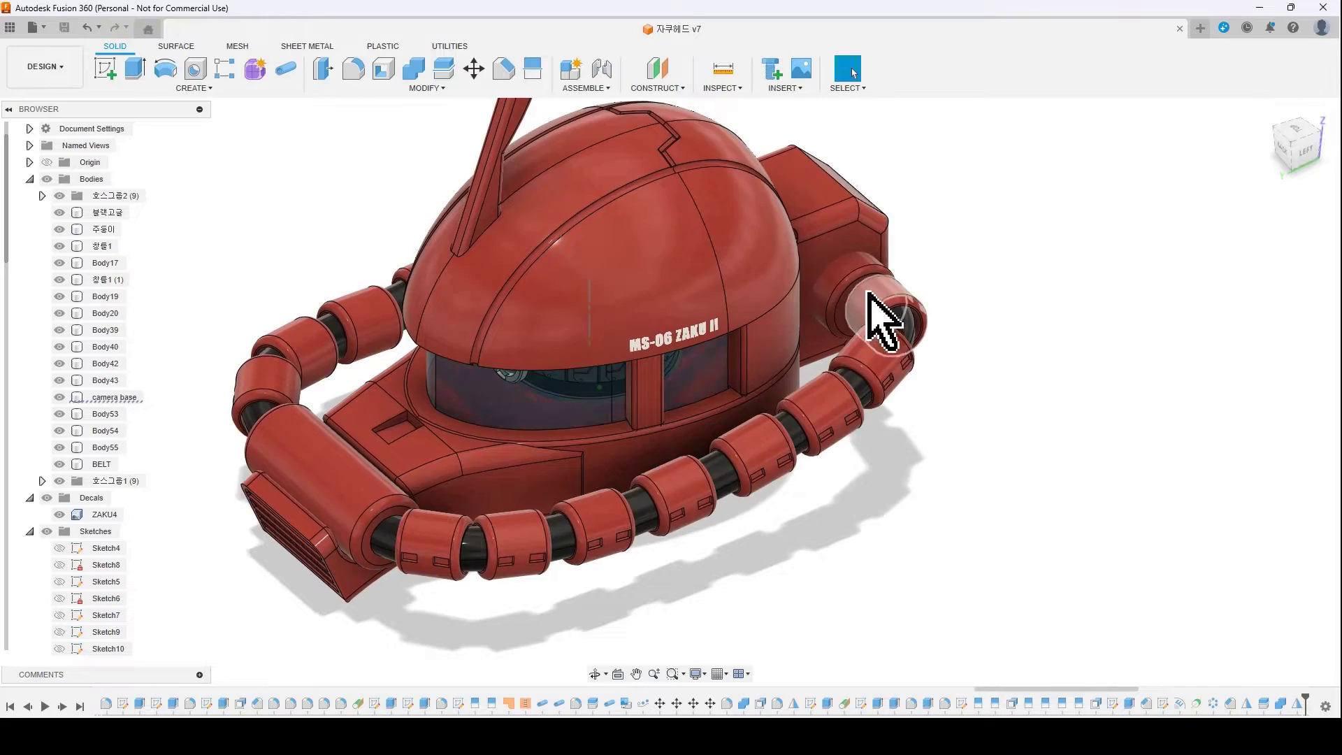
shift+middle_drag(884, 321, 434, 569)
mouse_move(874, 300)
shift+middle_down()
mouse_move(1006, 494)
mouse_move(1008, 482)
mouse_move(995, 504)
mouse_move(937, 515)
mouse_move(934, 488)
mouse_move(1115, 275)
mouse_move(1117, 212)
shift+middle_up()
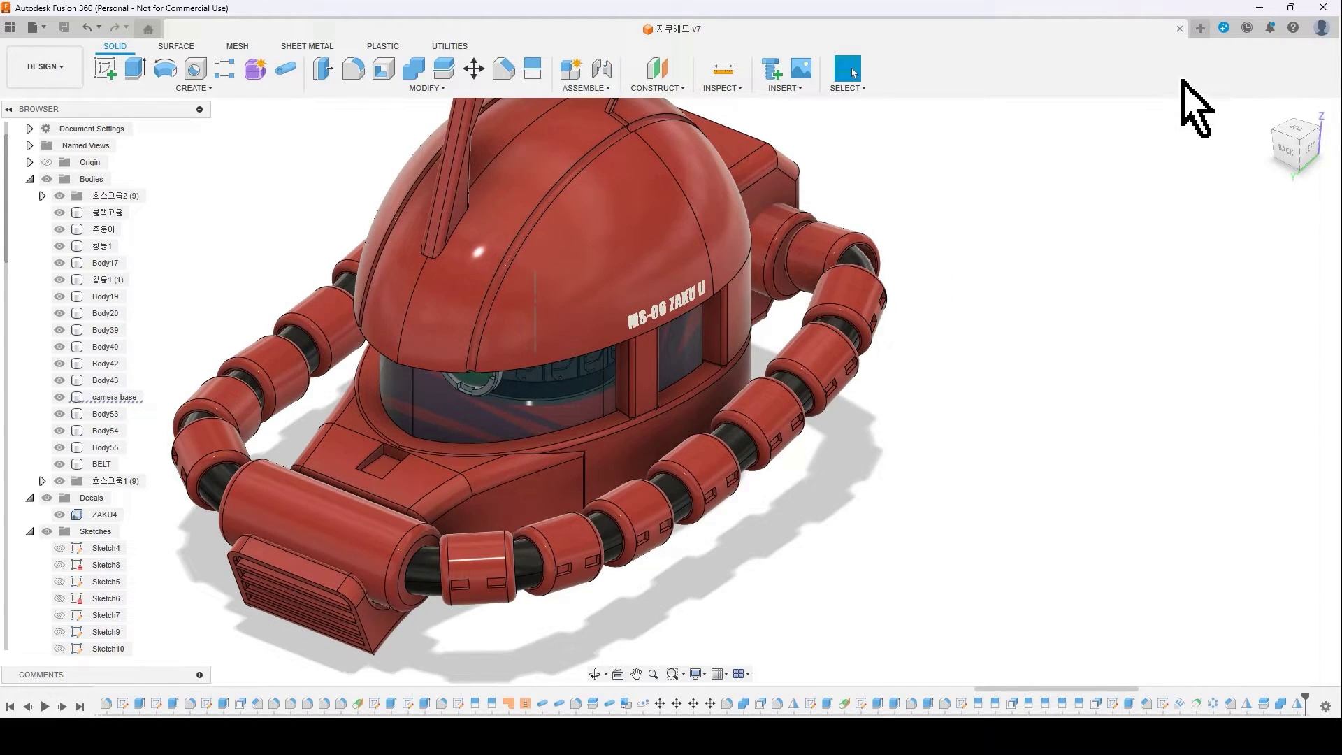
key(ctrl+n)
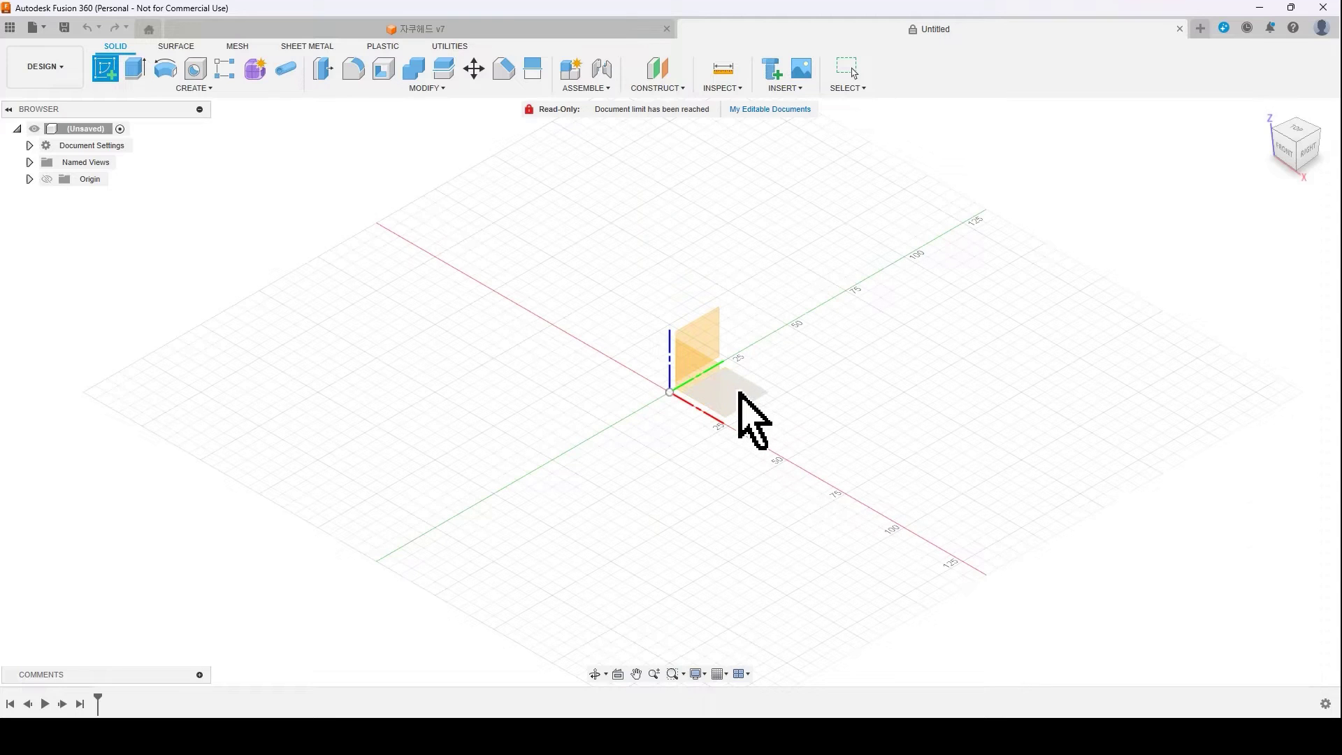
Sketch on the XY plane and draw an S-shaped fit-point spline rising from below the origin
click(742, 394)
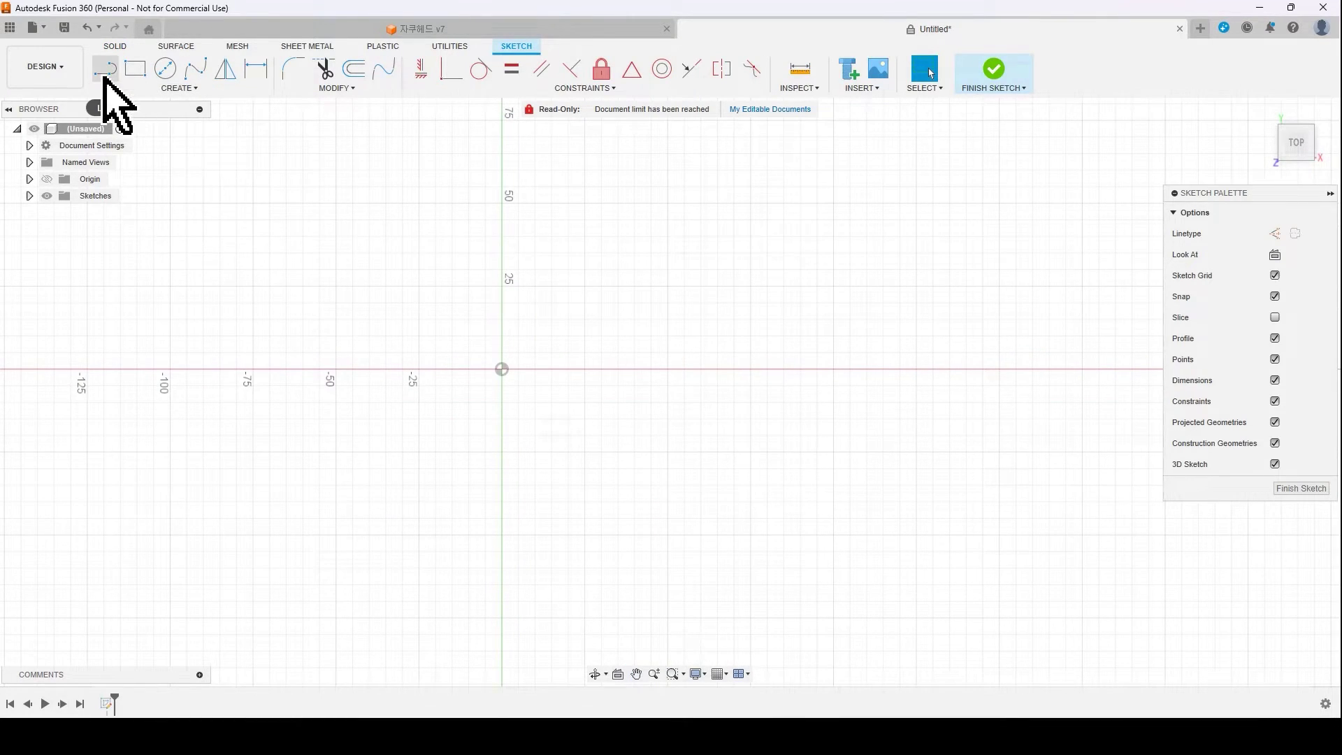
click(196, 70)
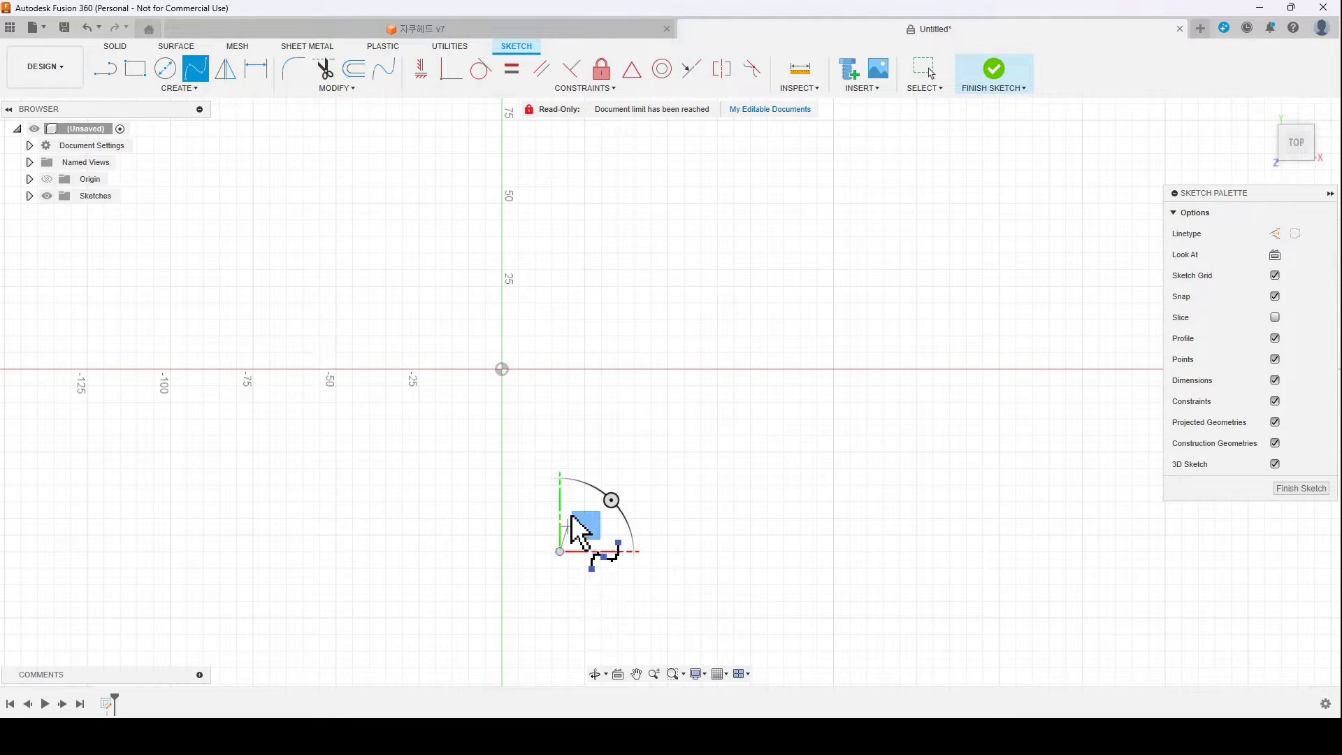
click(618, 419)
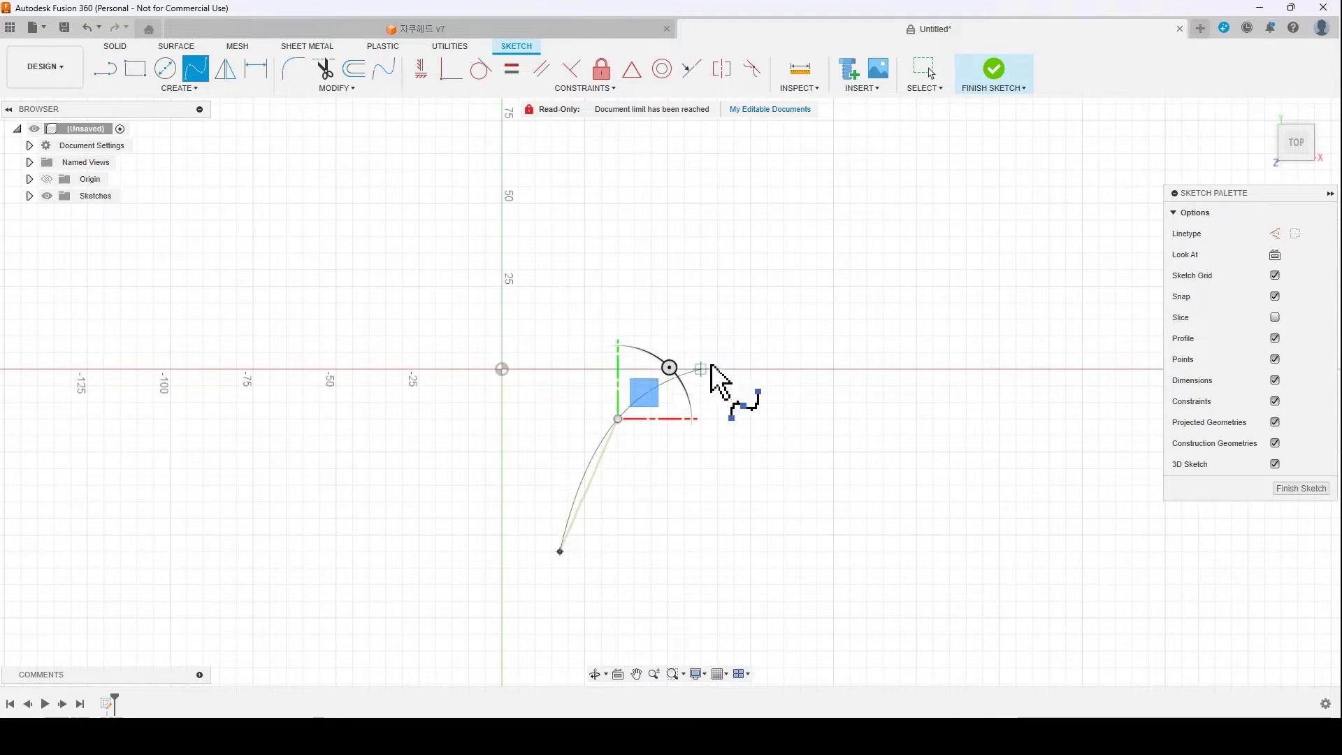
click(793, 147)
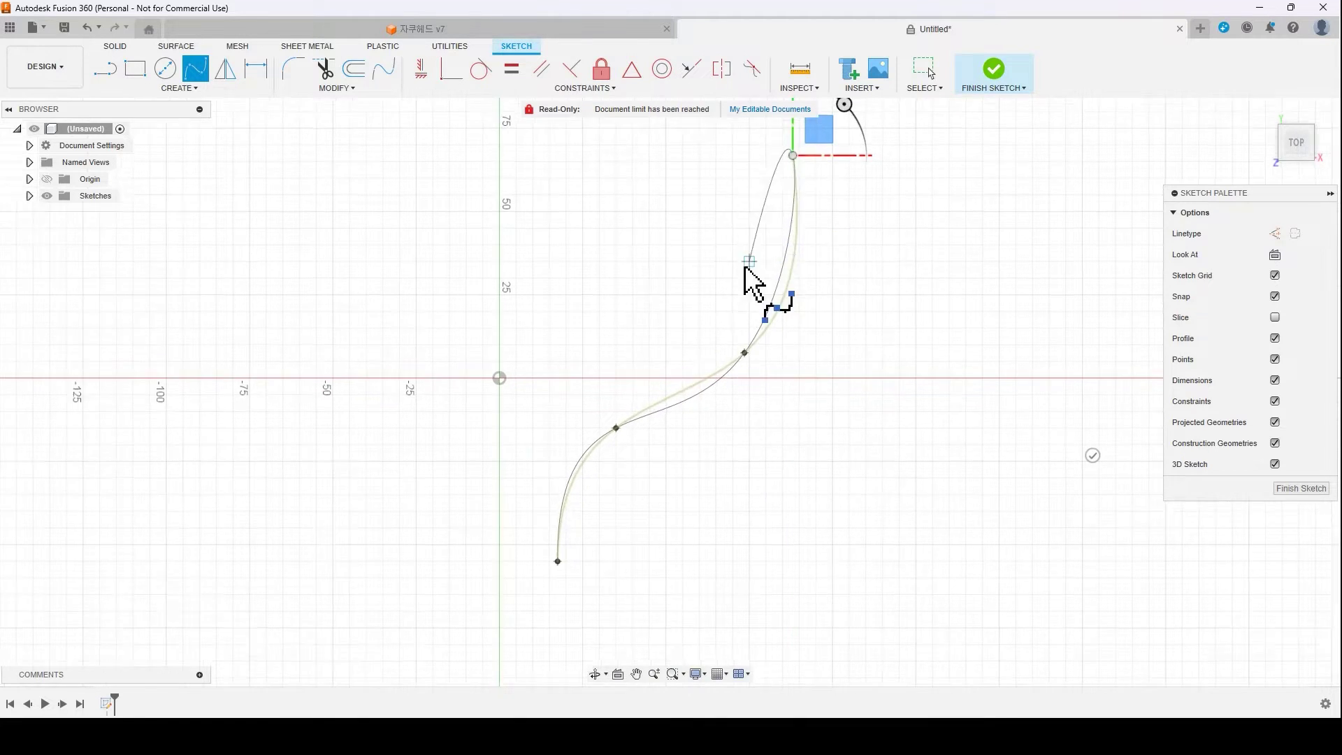
click(587, 165)
scroll(779, 338, down, 3)
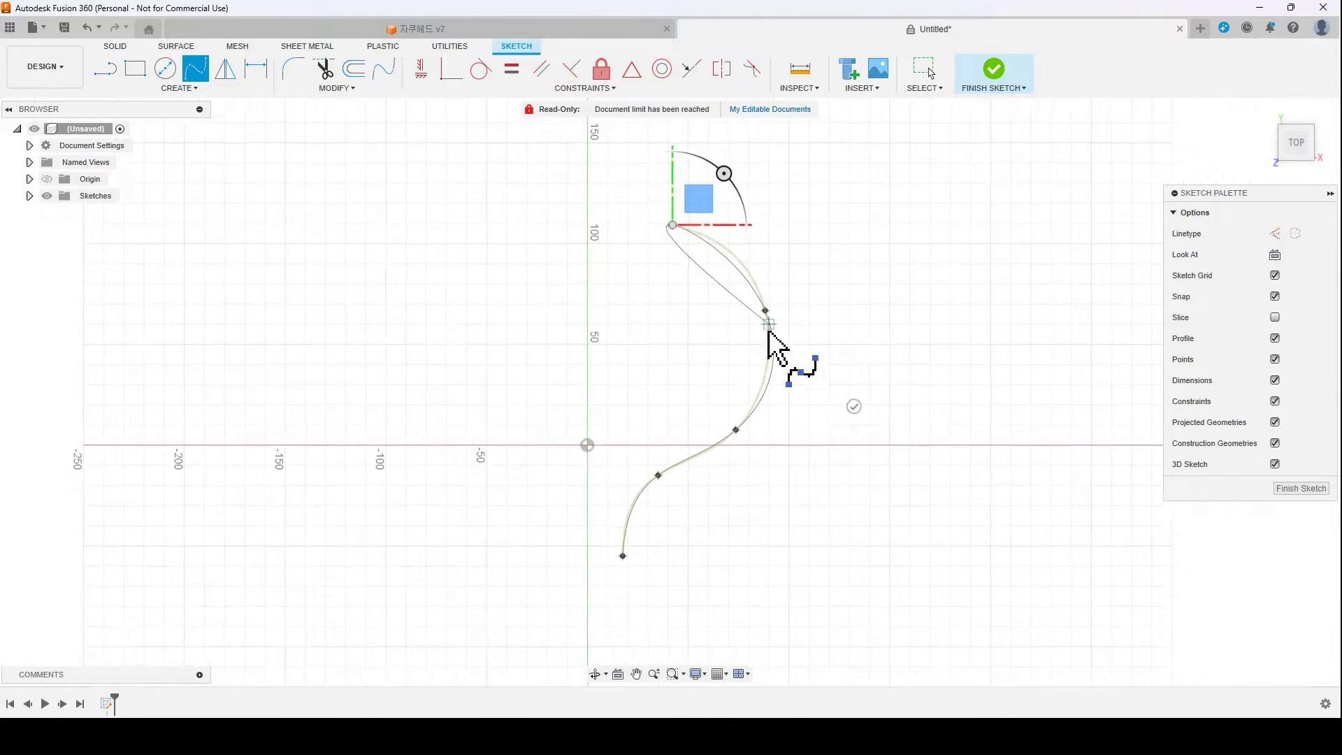
scroll(692, 283, up, 1)
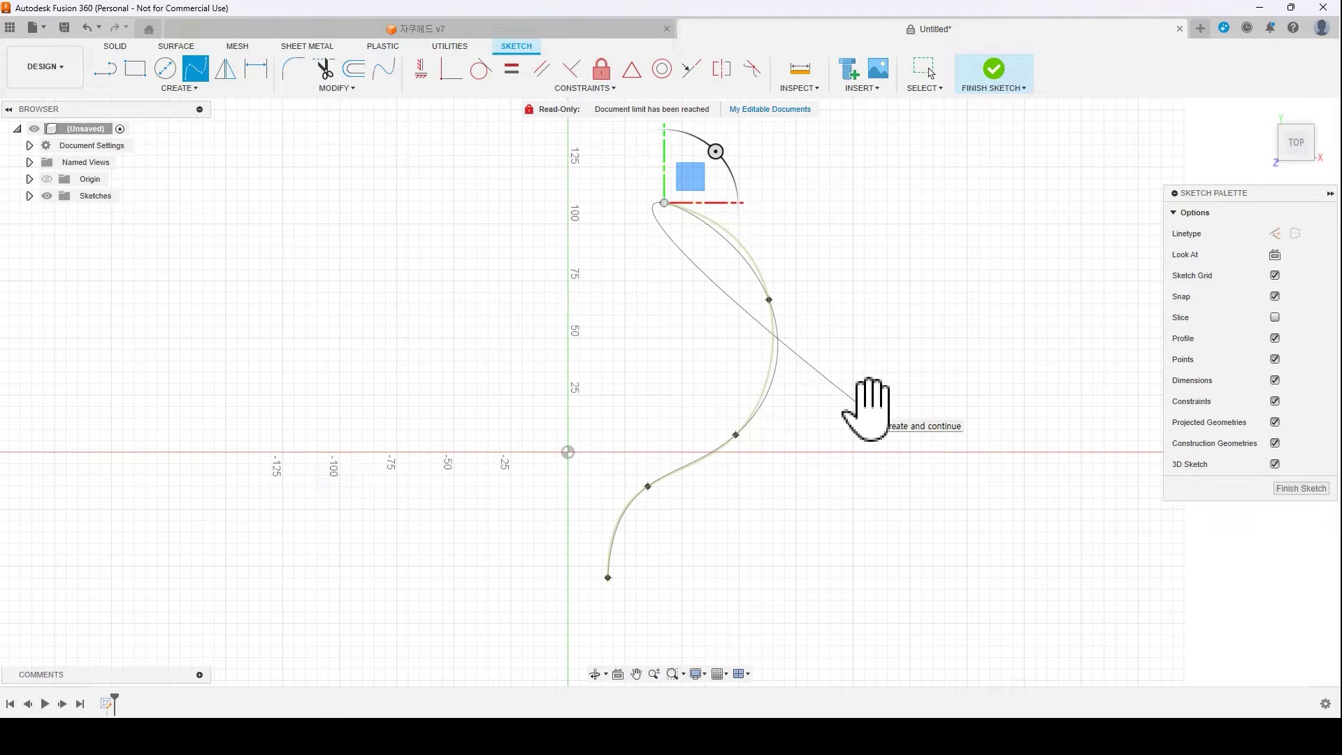
click(867, 409)
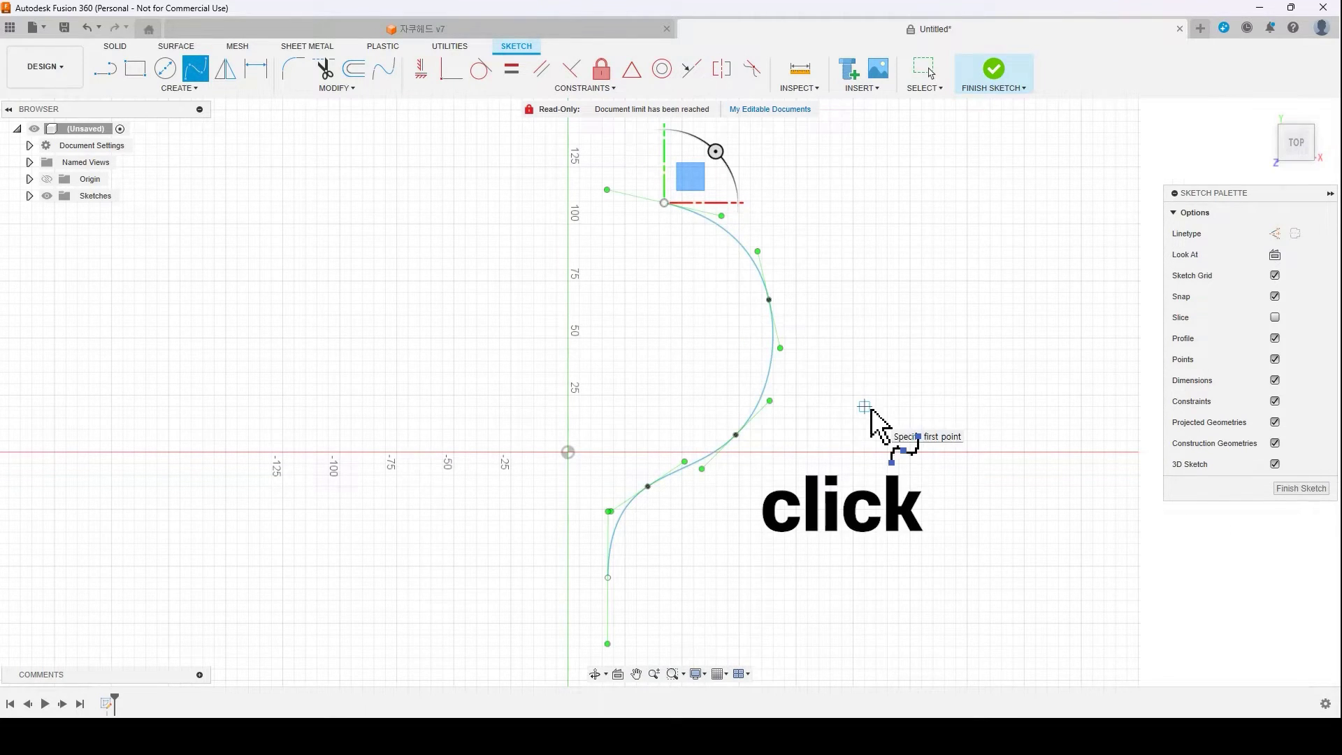
Tilt the view to check the spline in 3D and exit the spline tool
shift+middle_drag(774, 455, 758, 445)
scroll(789, 393, up, 2)
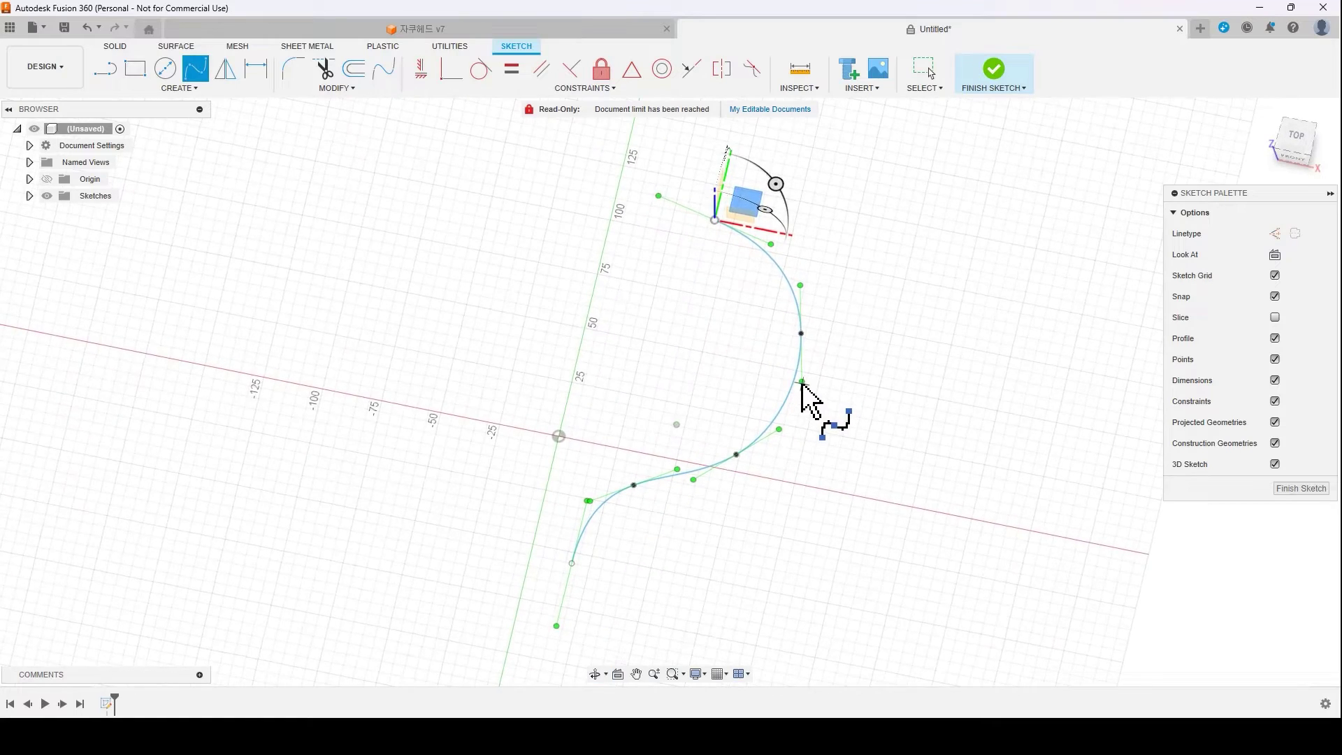
scroll(615, 225, up, 1)
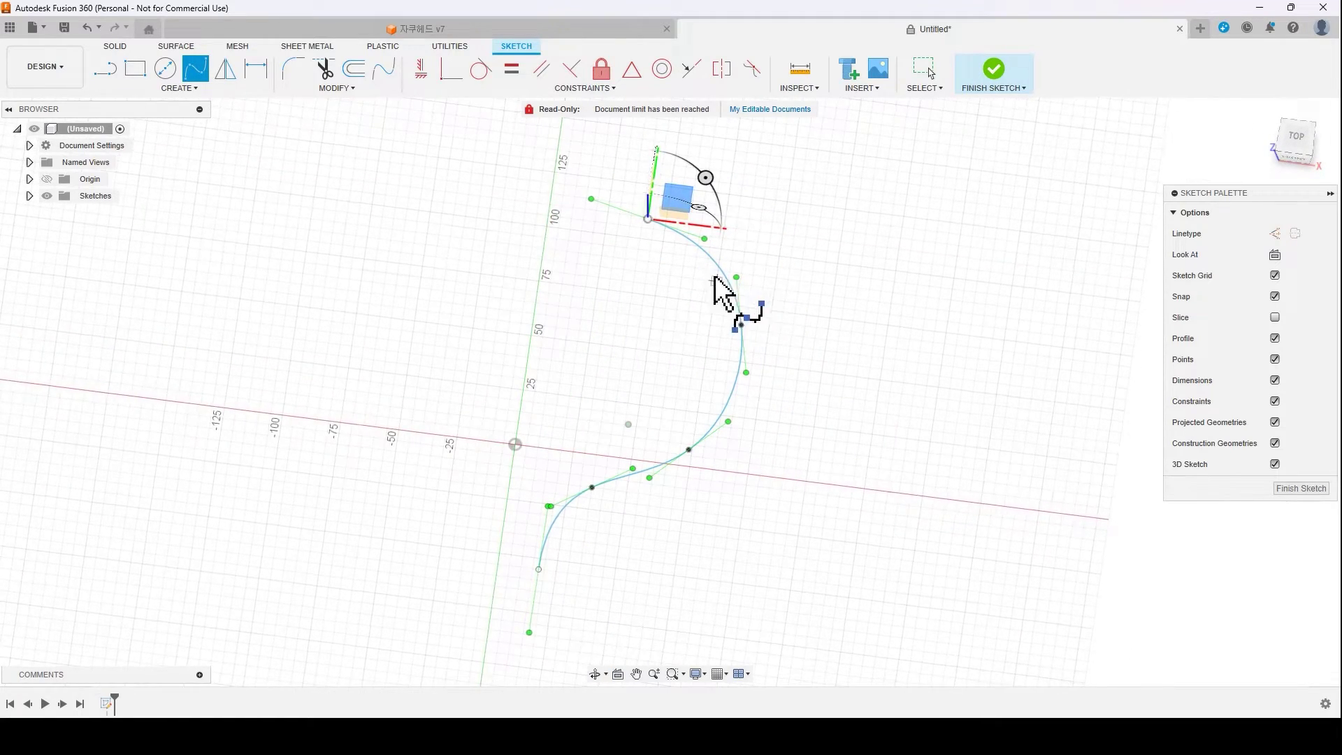
shift+middle_drag(715, 280, 792, 328)
key(Escape)
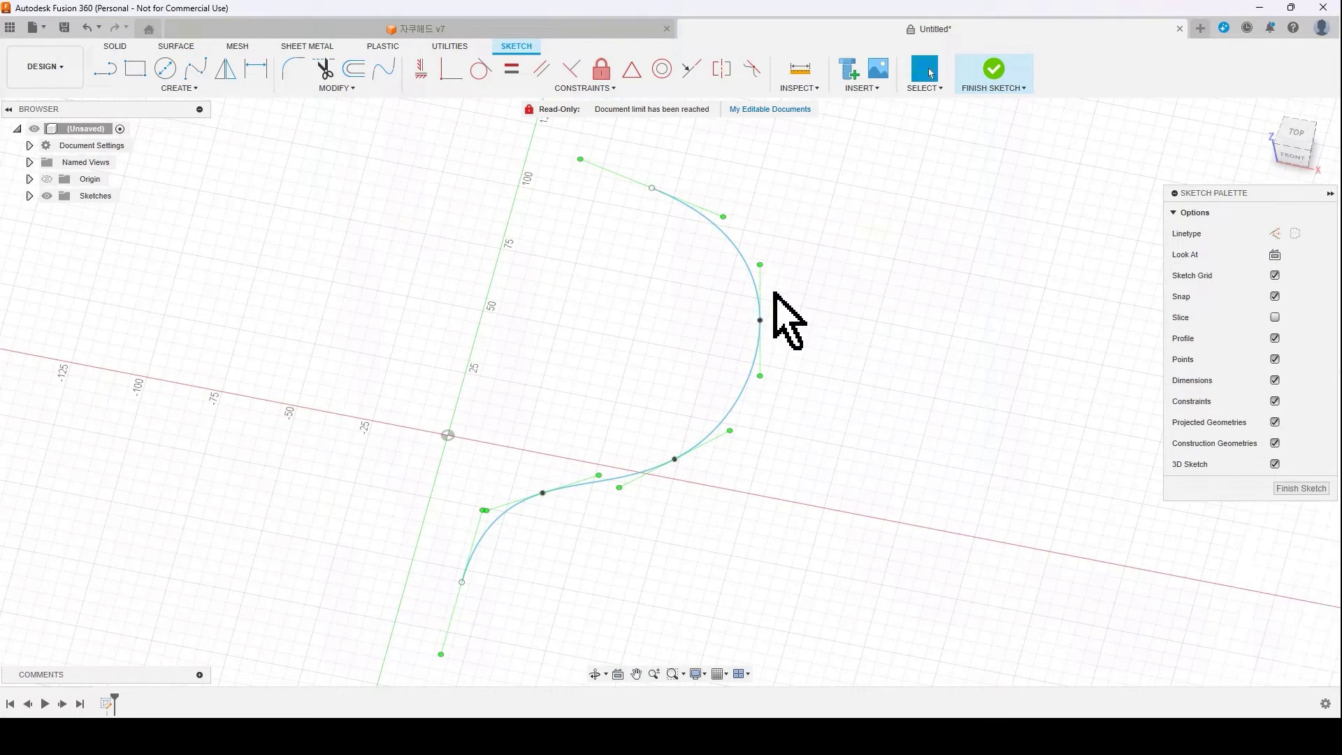
Adjust the spline's tangent handles to smooth the upper bend
drag(758, 264, 759, 255)
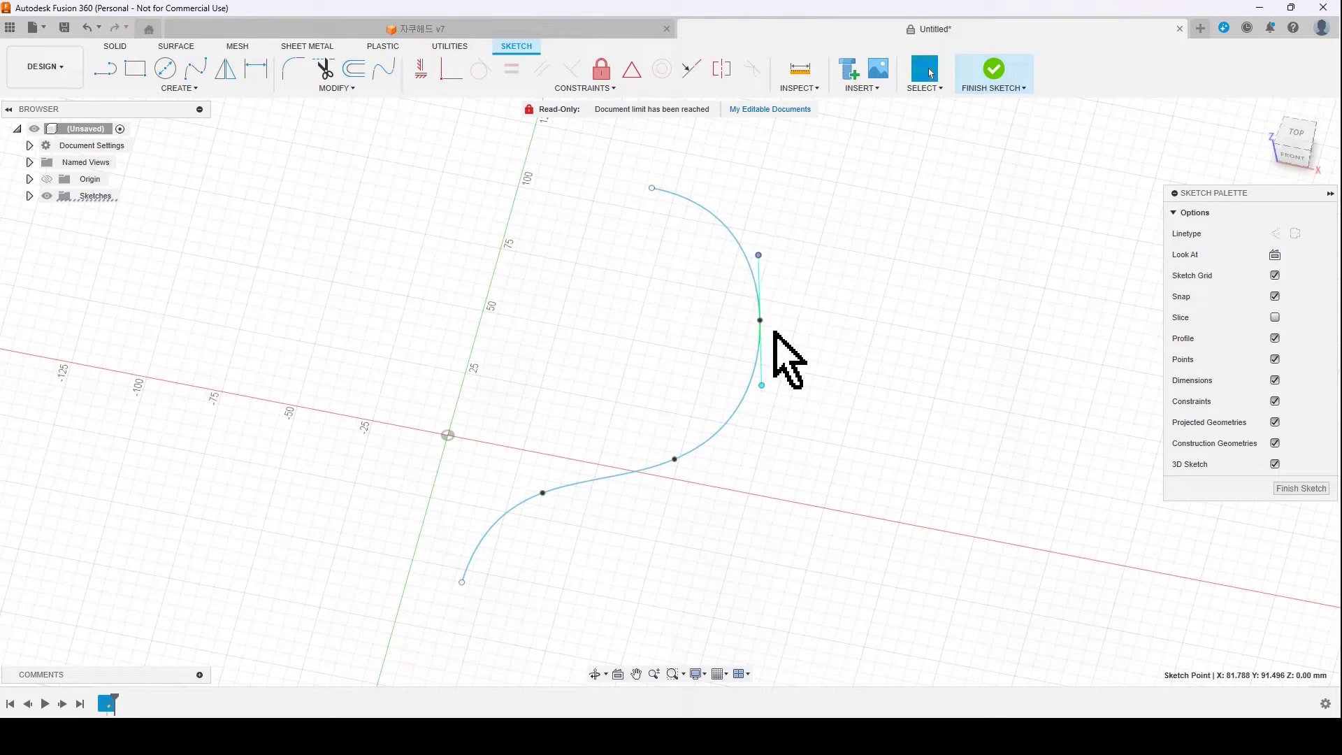
drag(762, 377, 756, 383)
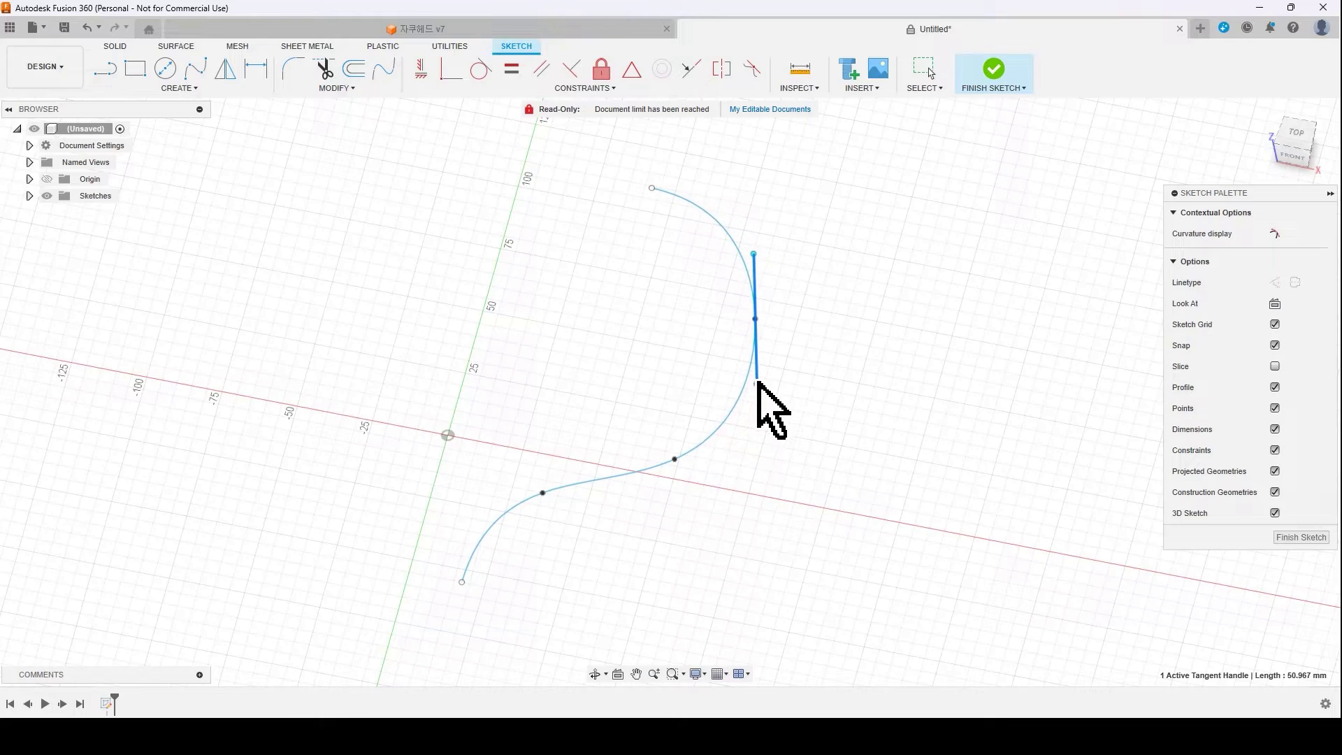
click(756, 416)
scroll(741, 426, up, 1)
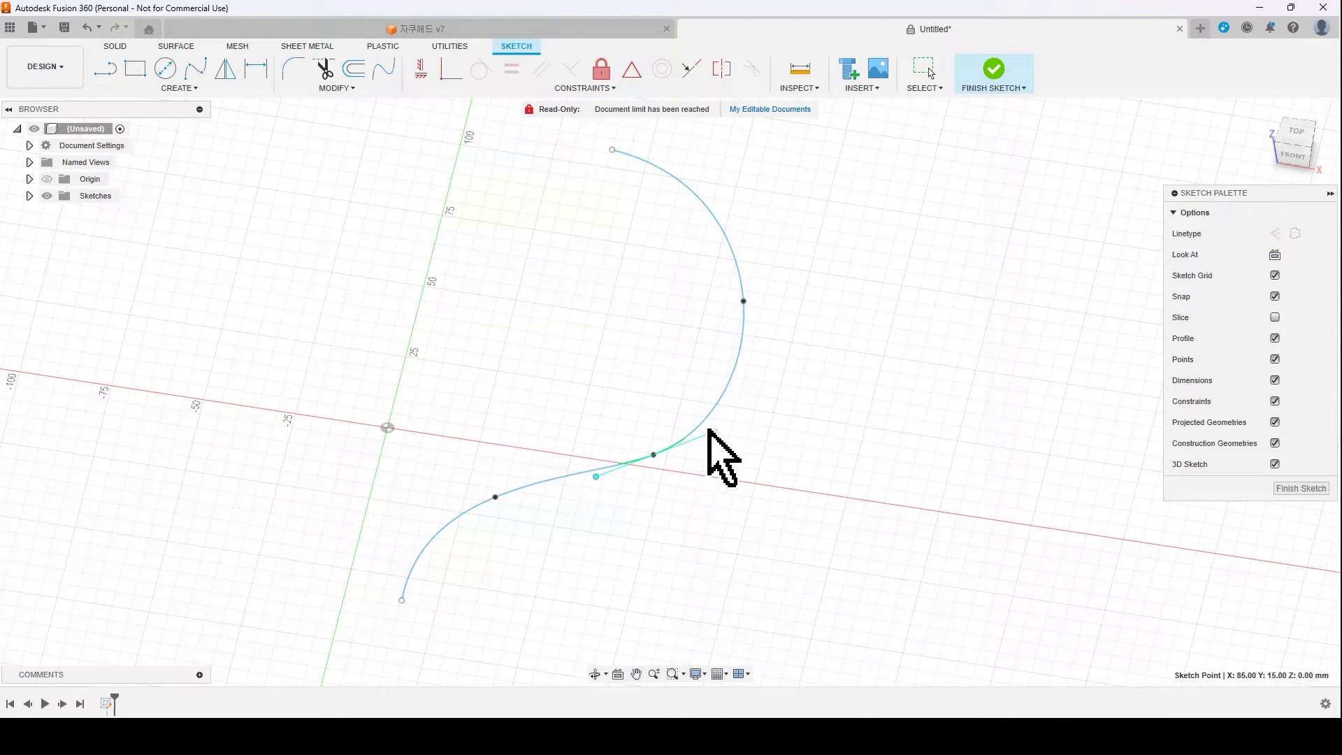
Reposition the upper-bend and lower fit points to even out the S-curve
click(742, 337)
click(744, 301)
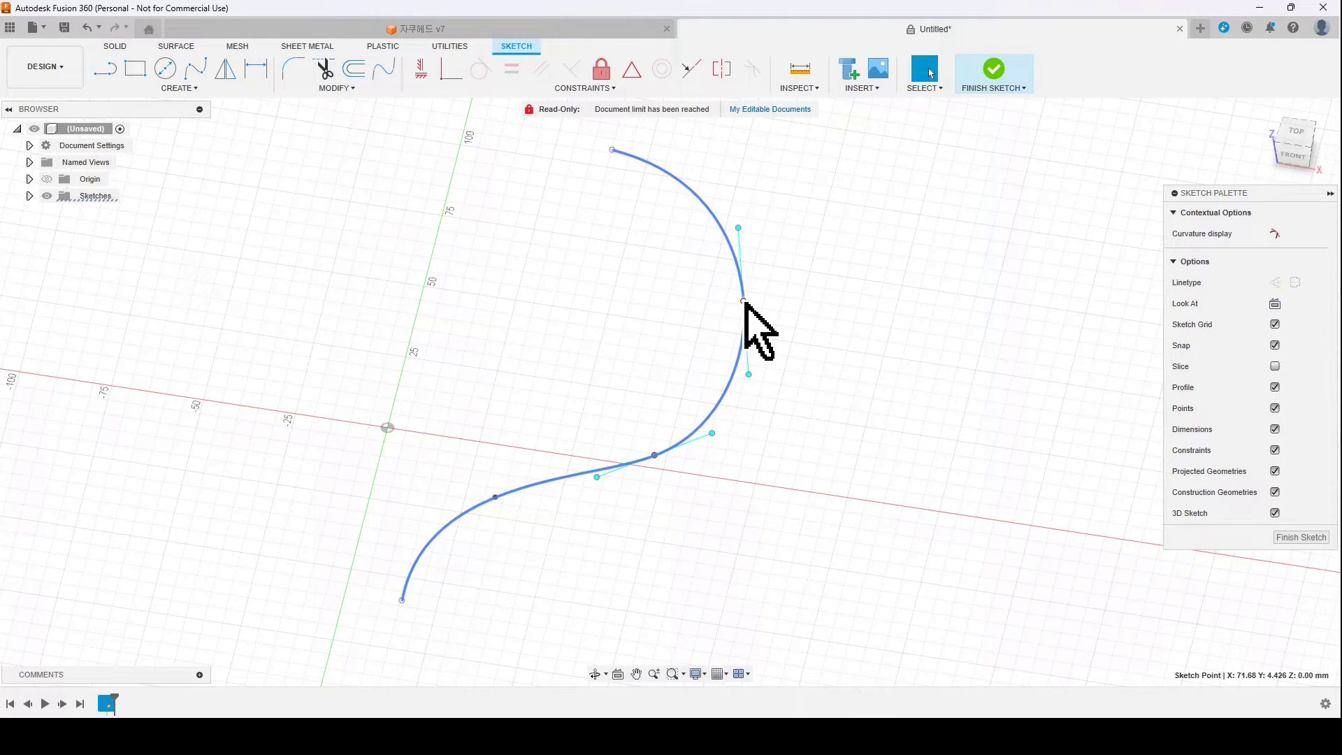
drag(744, 301, 733, 295)
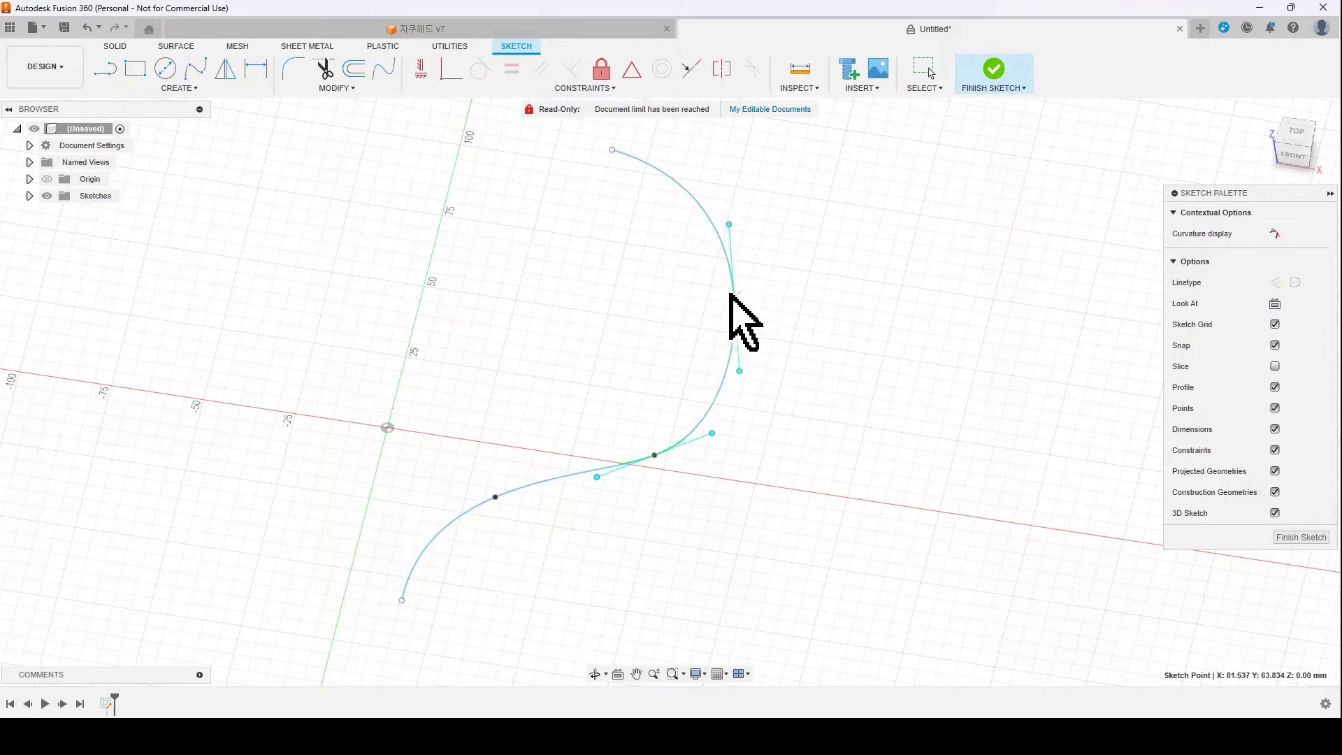
drag(732, 294, 735, 285)
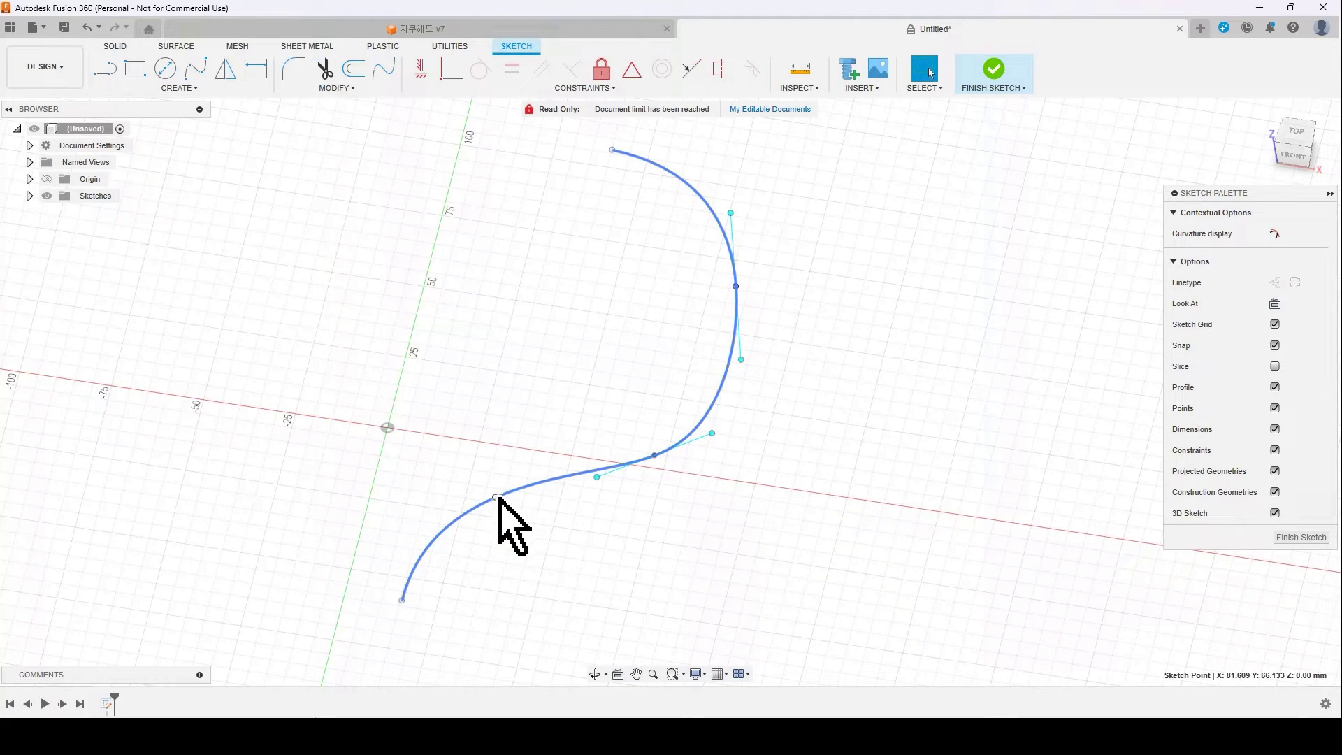
drag(496, 498, 508, 511)
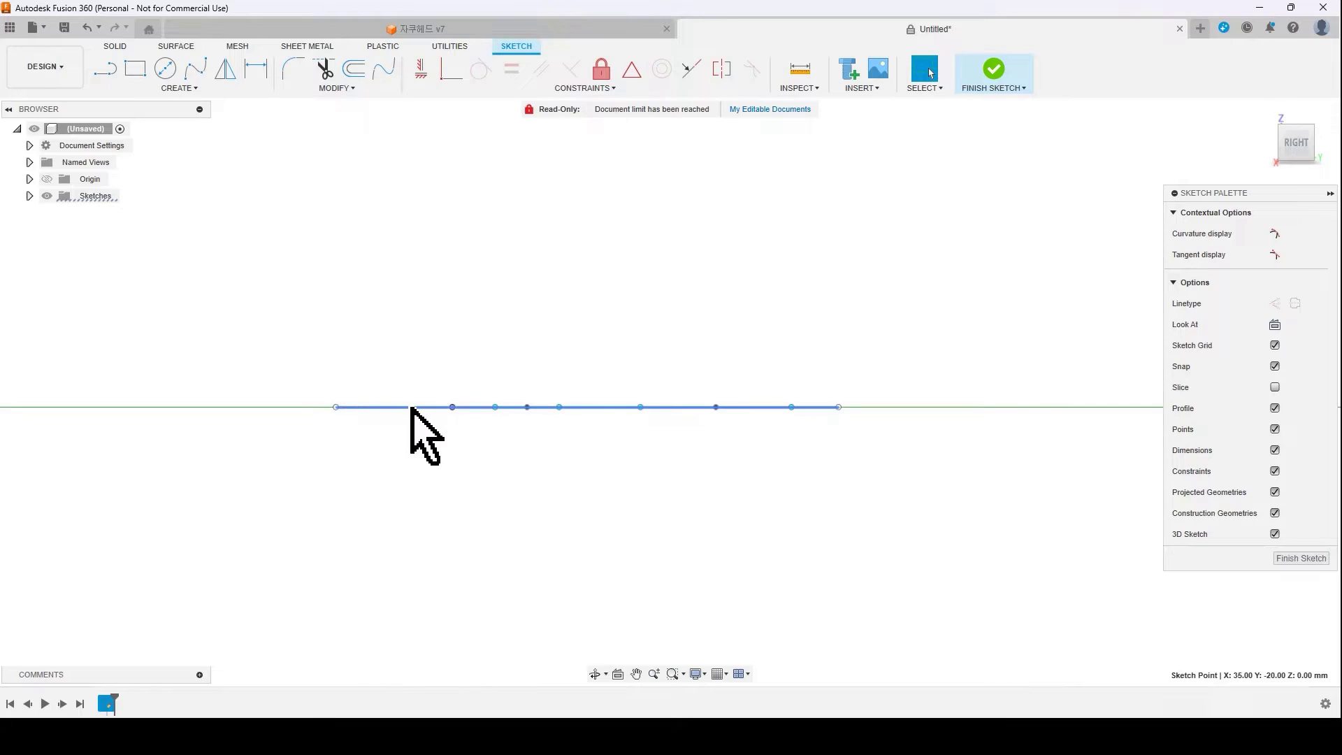
Check the reshaped spline in 3D and edge-on from the RIGHT view
mouse_move(521, 492)
shift+middle_down()
mouse_move(533, 509)
mouse_move(330, 419)
shift+middle_up()
mouse_move(1298, 142)
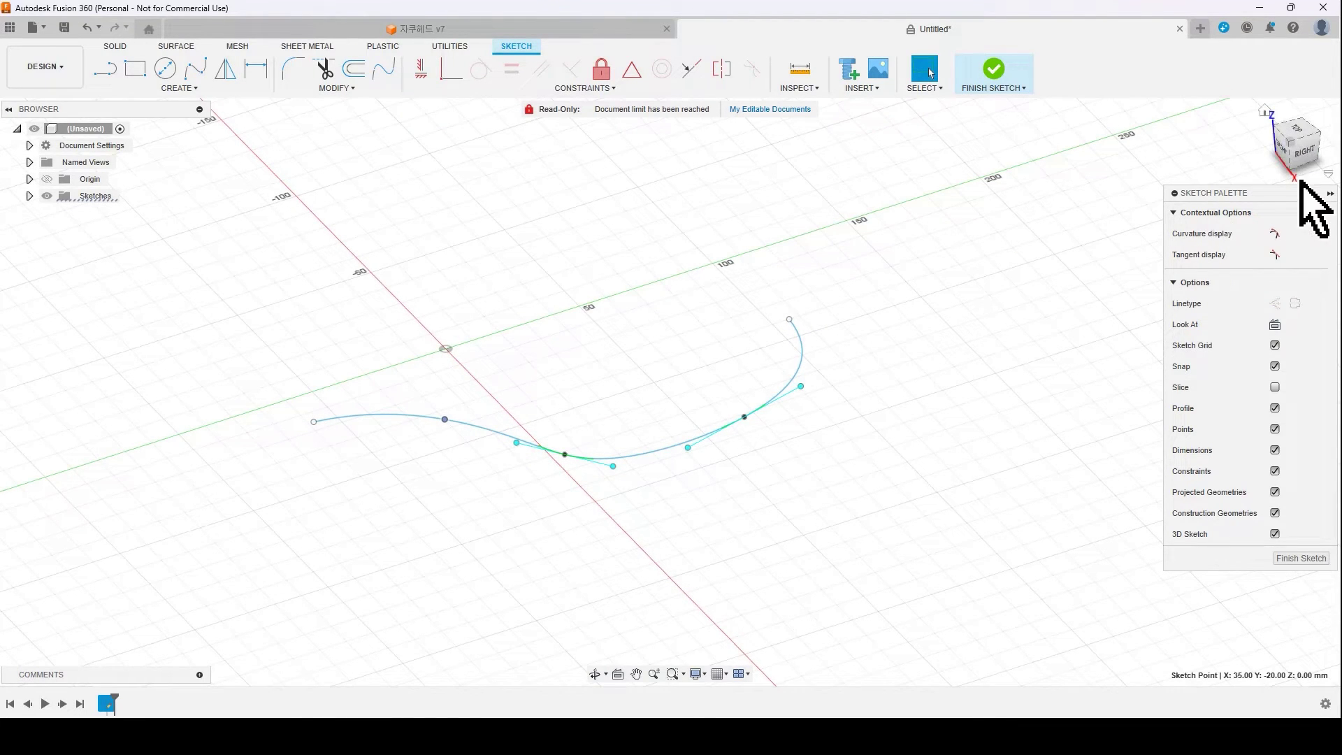
click(1302, 152)
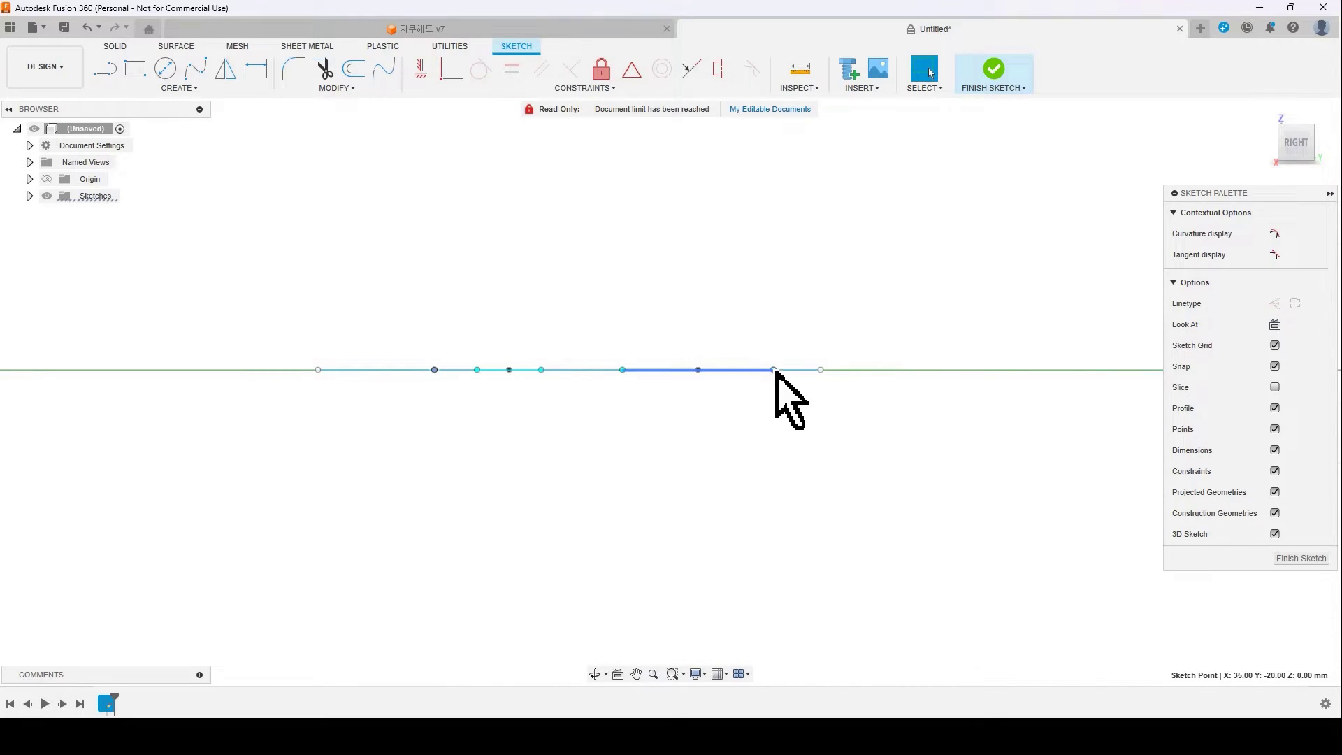
scroll(777, 375, up, 2)
scroll(777, 381, up, 2)
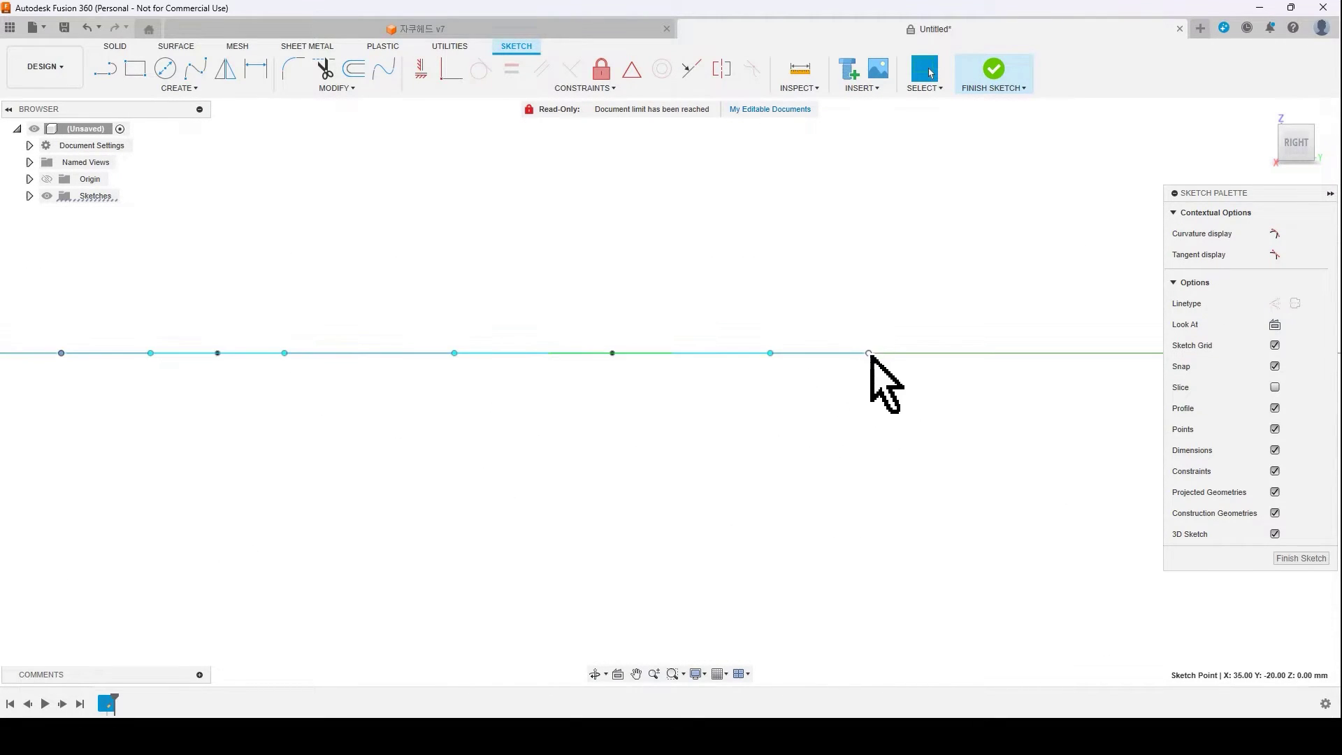
With Move/Copy, raise the spline's end point along Z to about 27.6 mm
key(m)
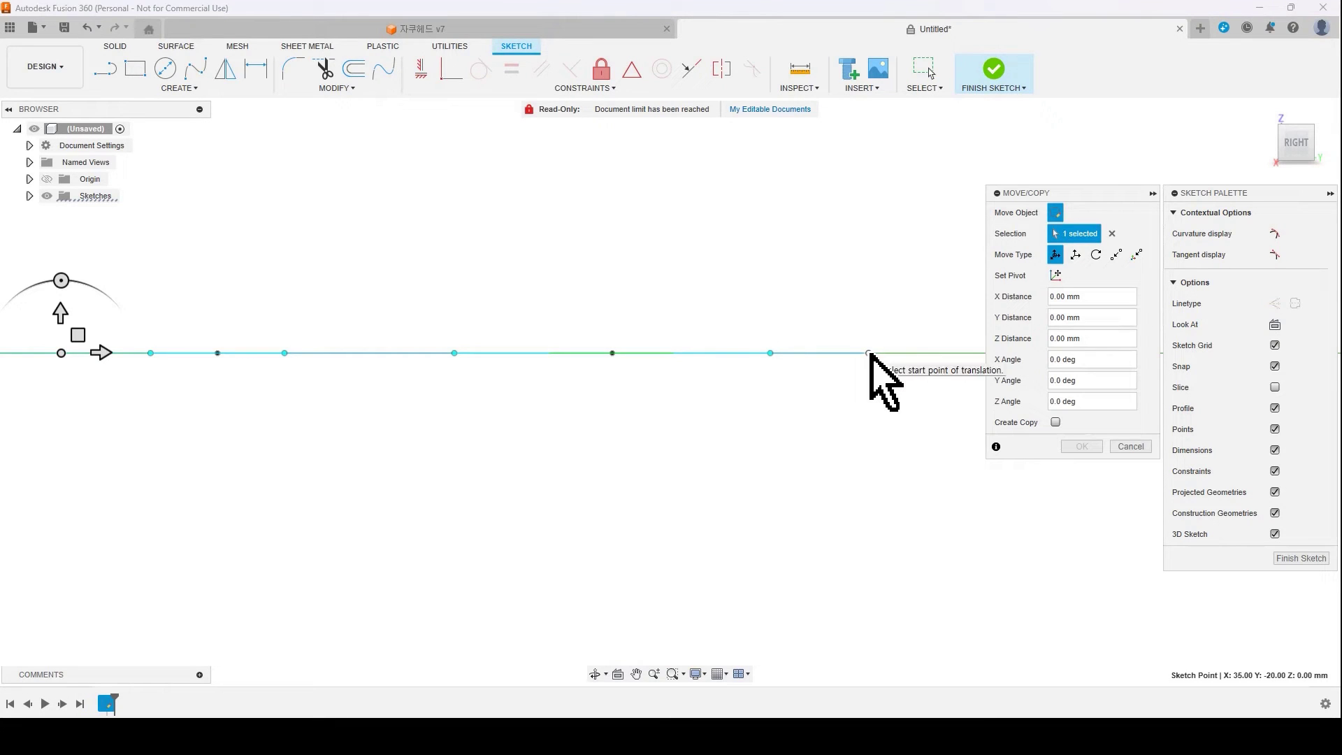
click(869, 353)
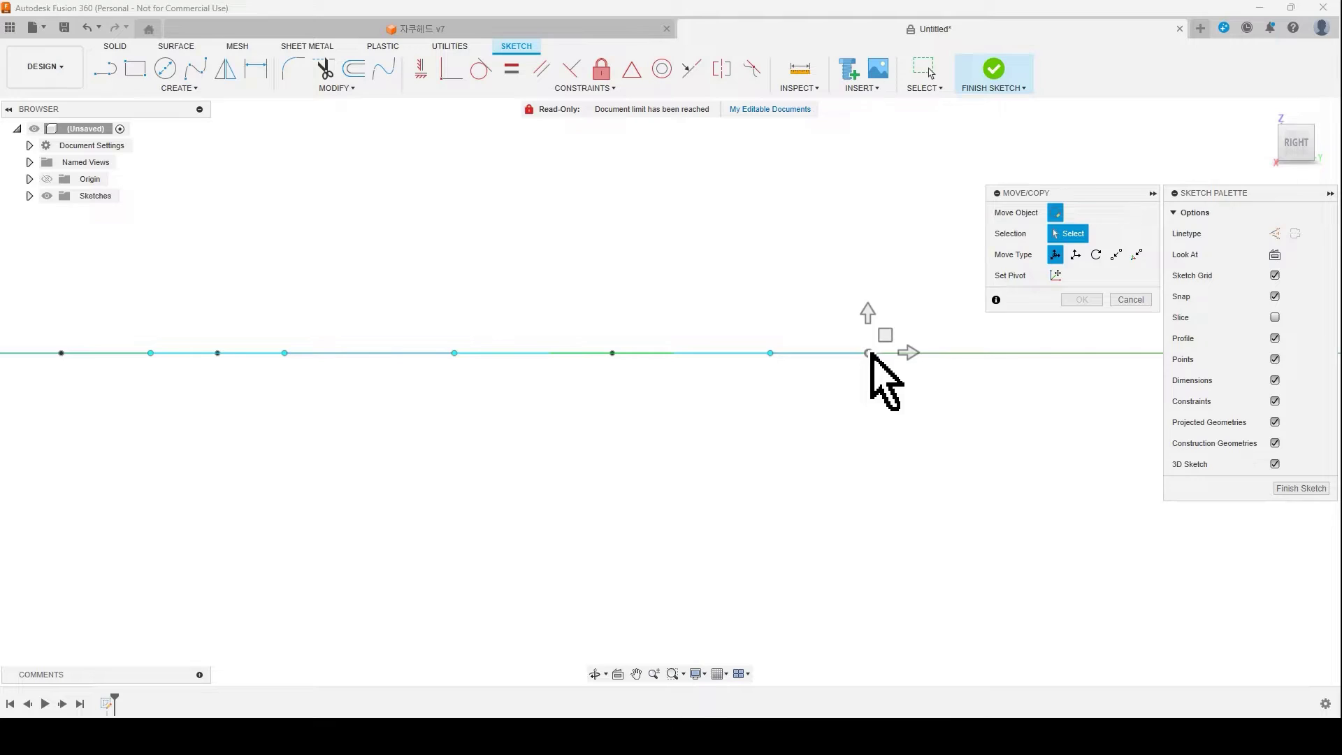
click(869, 353)
drag(869, 315, 869, 137)
shift+middle_drag(727, 433, 758, 410)
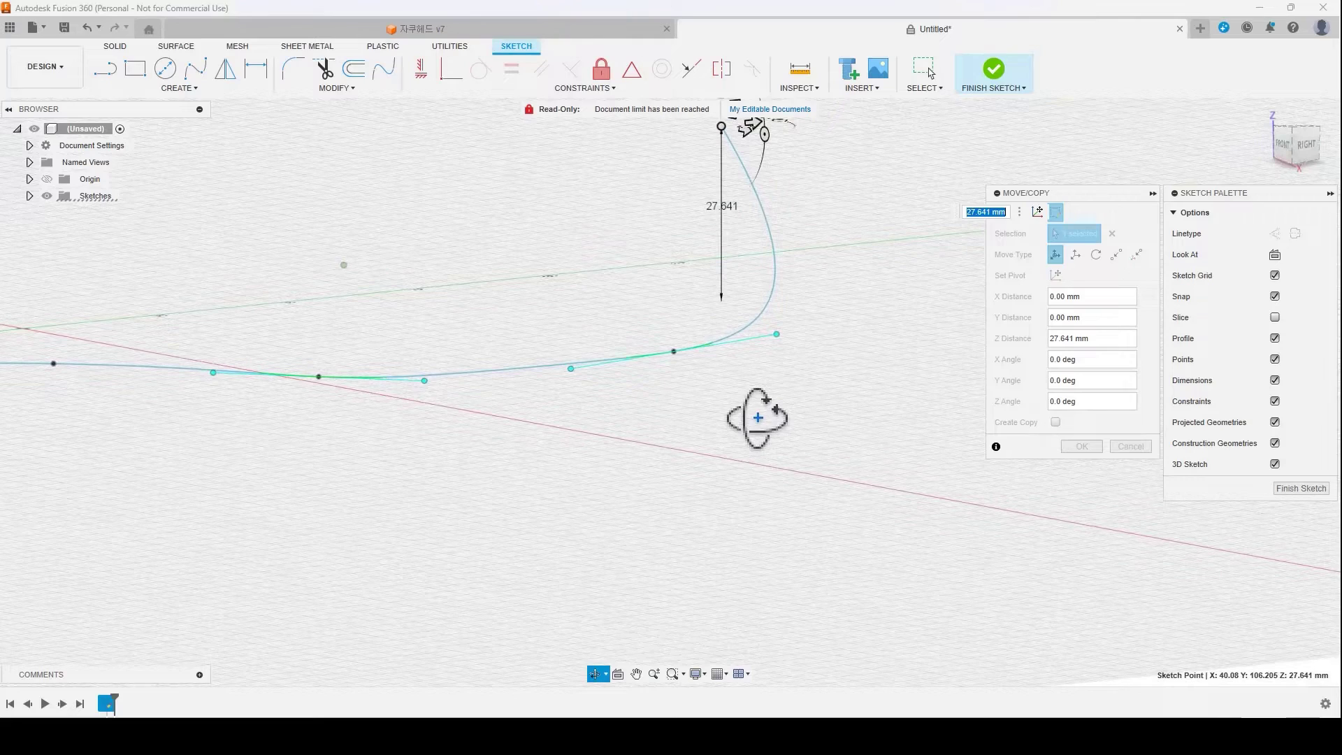
Move the next spline point -11.581 mm along Z, confirm, and finish the sketch
click(676, 351)
mouse_move(674, 311)
mouse_down()
mouse_move(674, 240)
mouse_move(677, 307)
mouse_up()
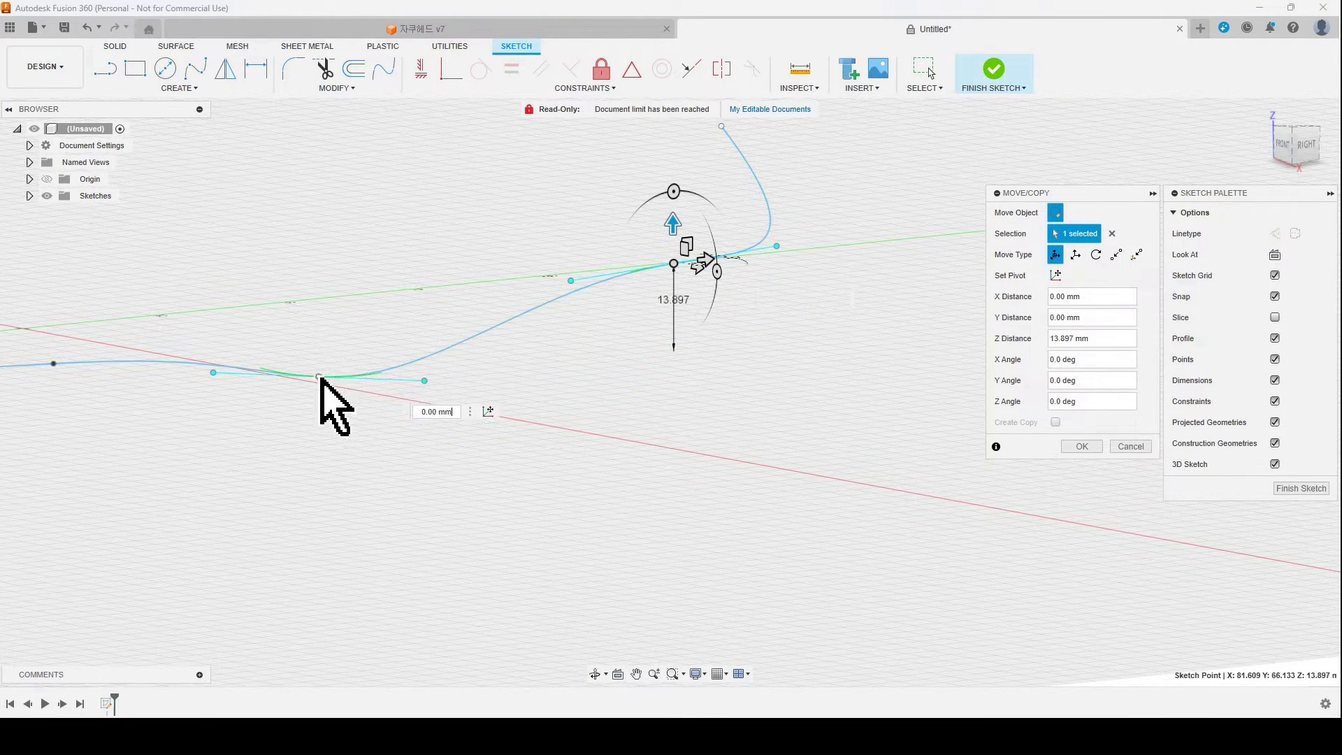
drag(318, 337, 318, 416)
scroll(649, 467, down, 2)
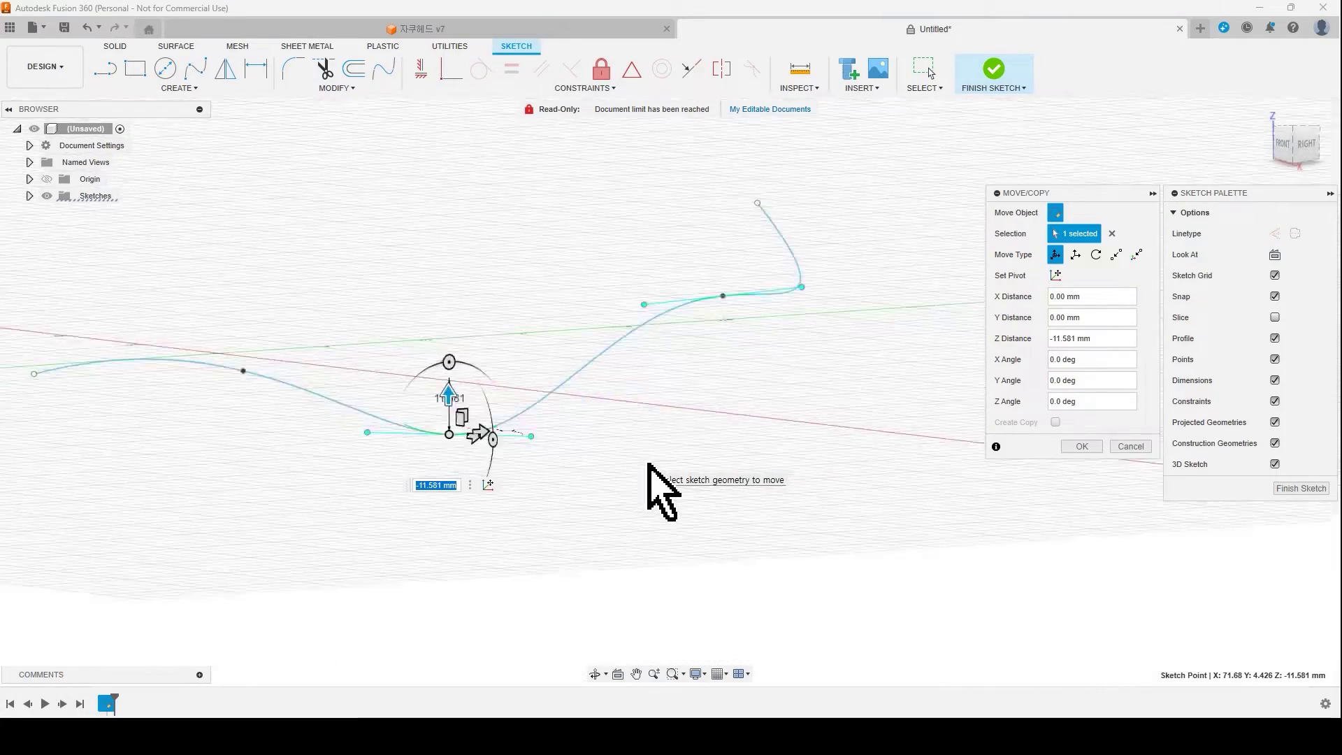
shift+middle_drag(653, 480, 434, 483)
shift+middle_drag(751, 322, 392, 503)
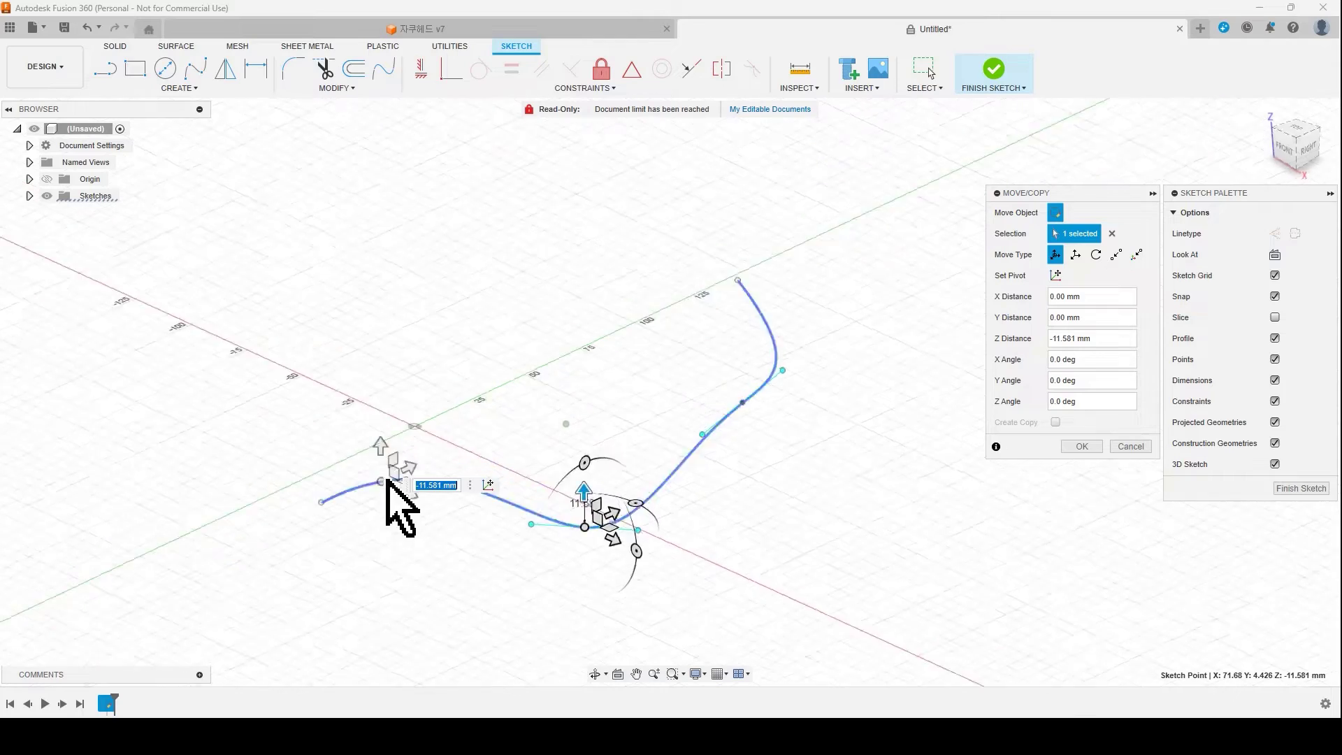
key(Return)
click(195, 88)
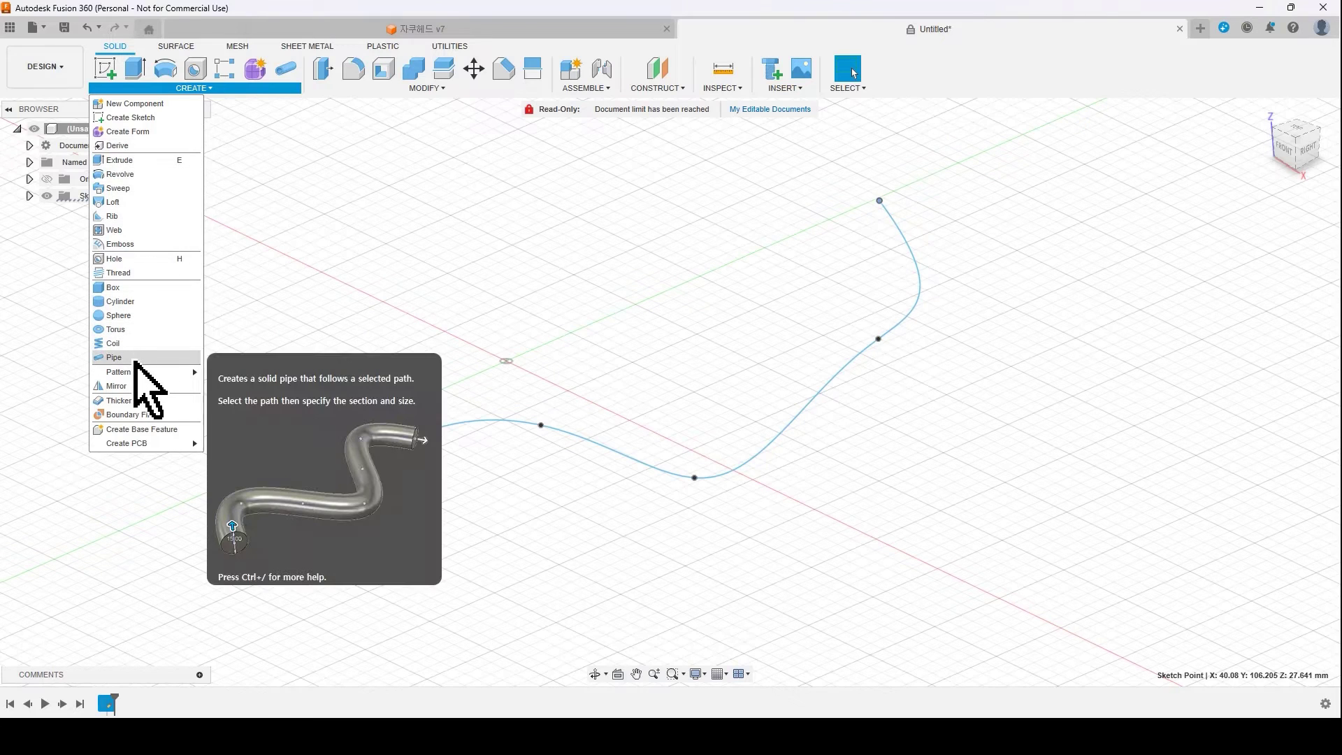
Create a circular pipe with a 6 mm section along the spline path
click(135, 359)
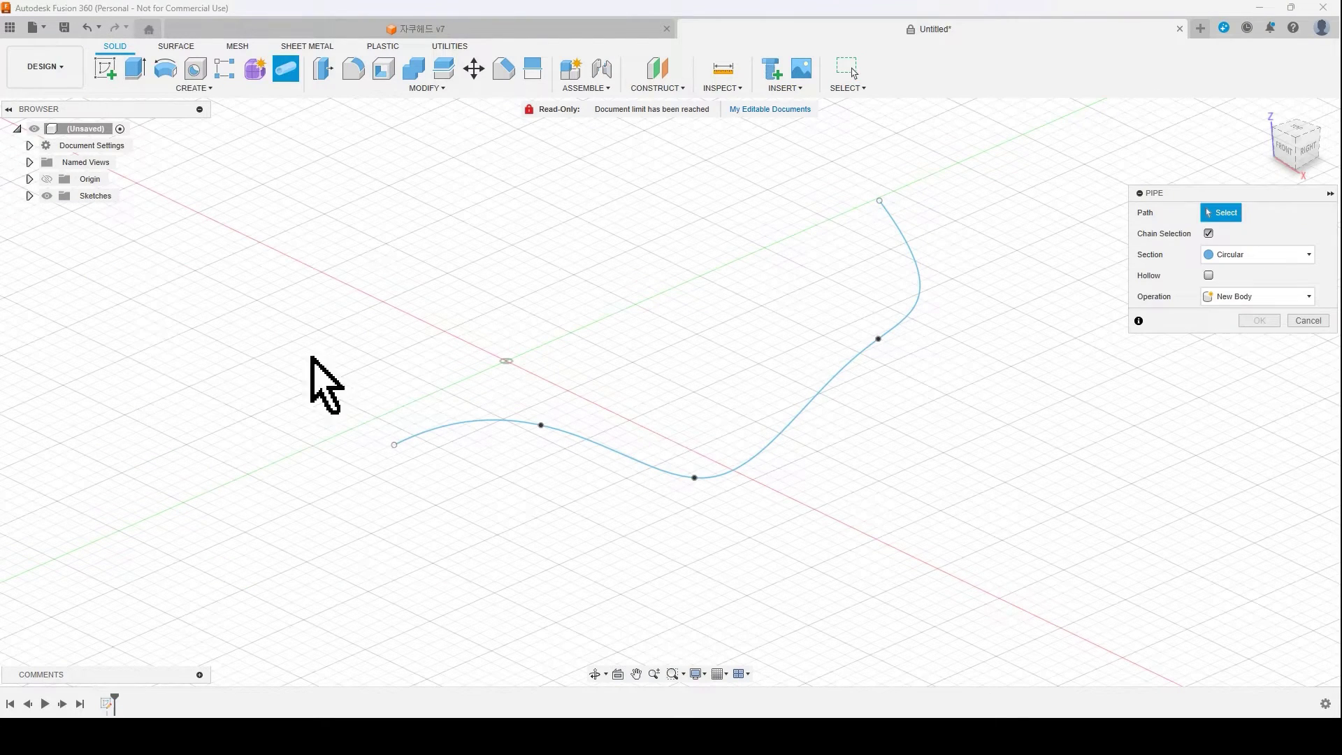
click(596, 443)
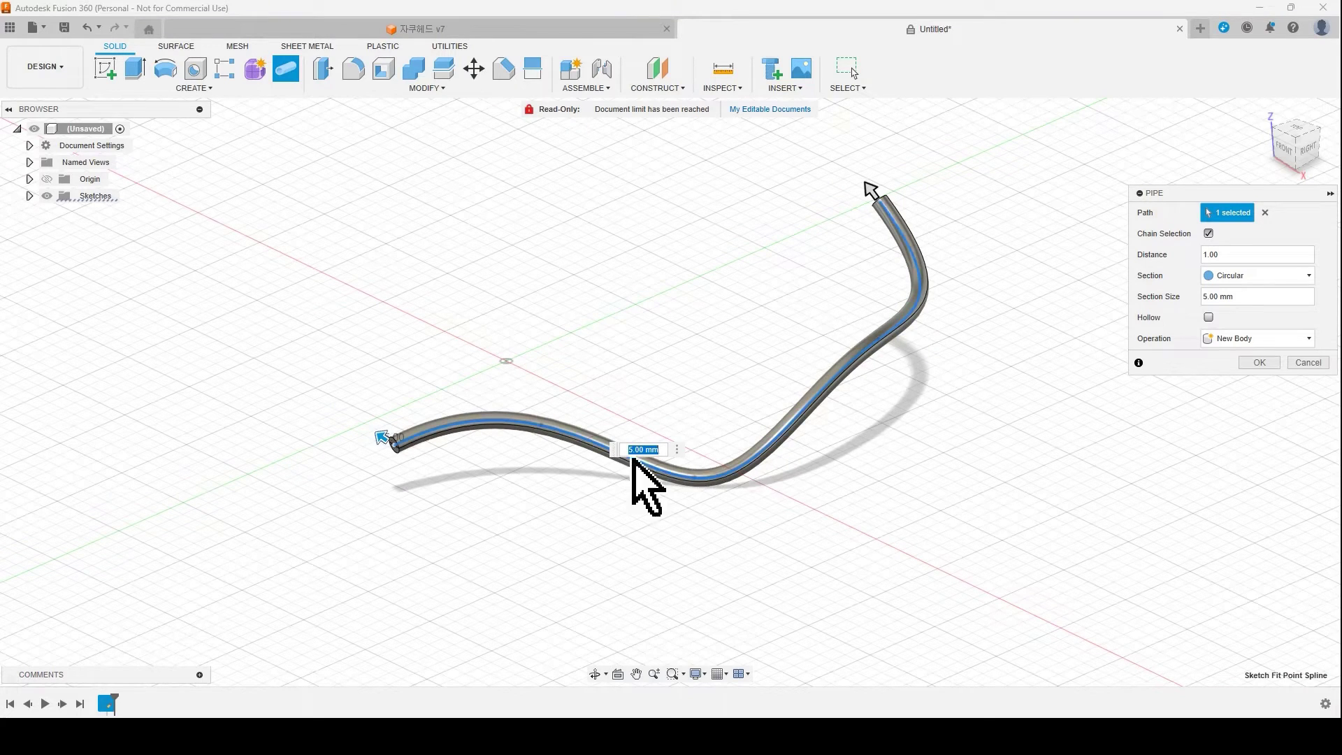
scroll(776, 449, up, 2)
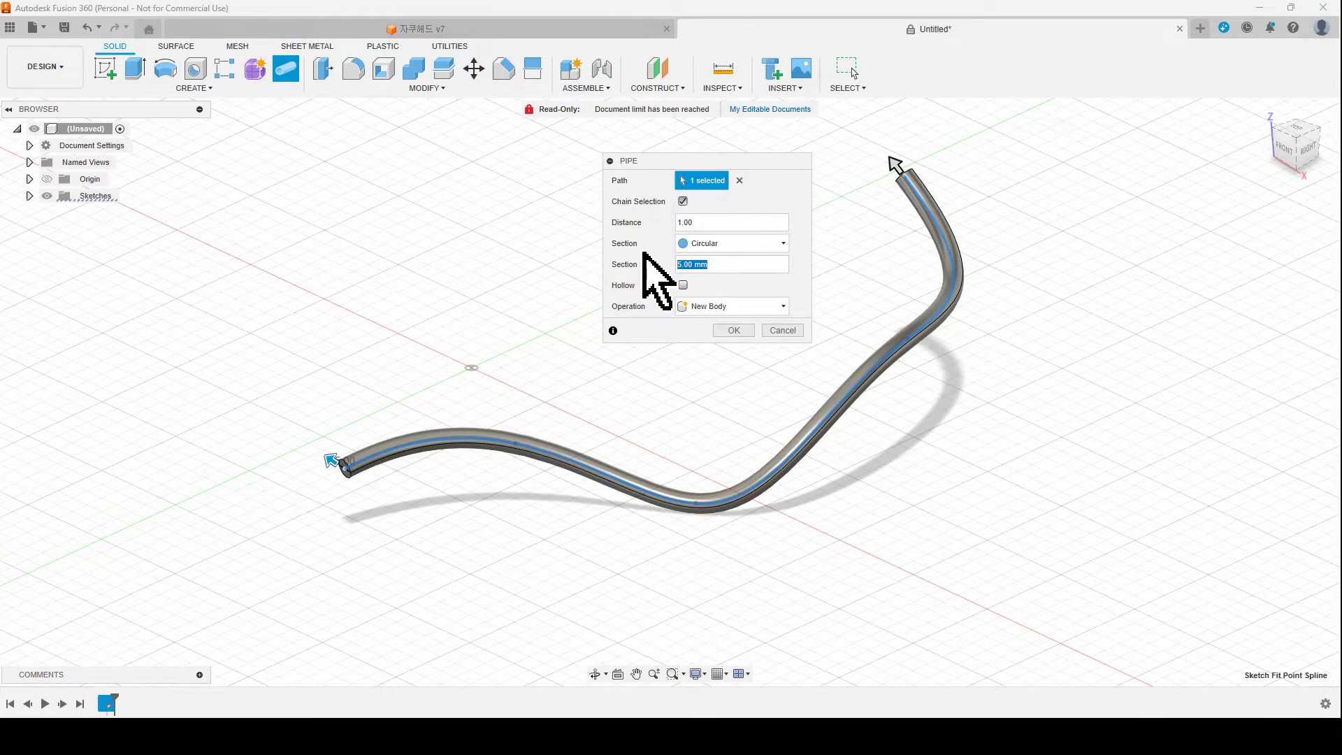
text(6)
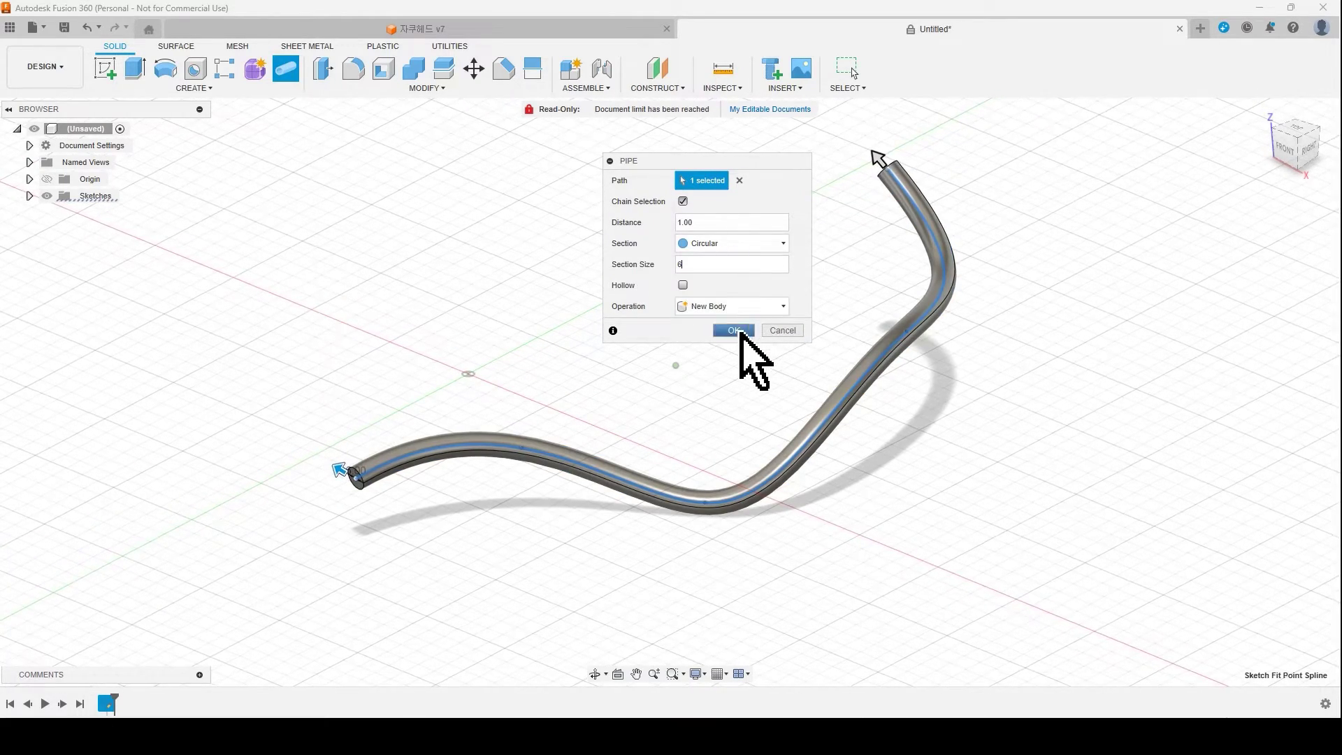
click(734, 330)
Orbit to the pipe's end and select its end face for further actions
shift+middle_drag(637, 420, 371, 447)
mouse_move(881, 340)
shift+middle_down()
mouse_move(657, 414)
mouse_move(743, 455)
mouse_move(694, 476)
mouse_move(609, 480)
shift+middle_up()
click(695, 474)
scroll(694, 476, up, 5)
right_click(605, 451)
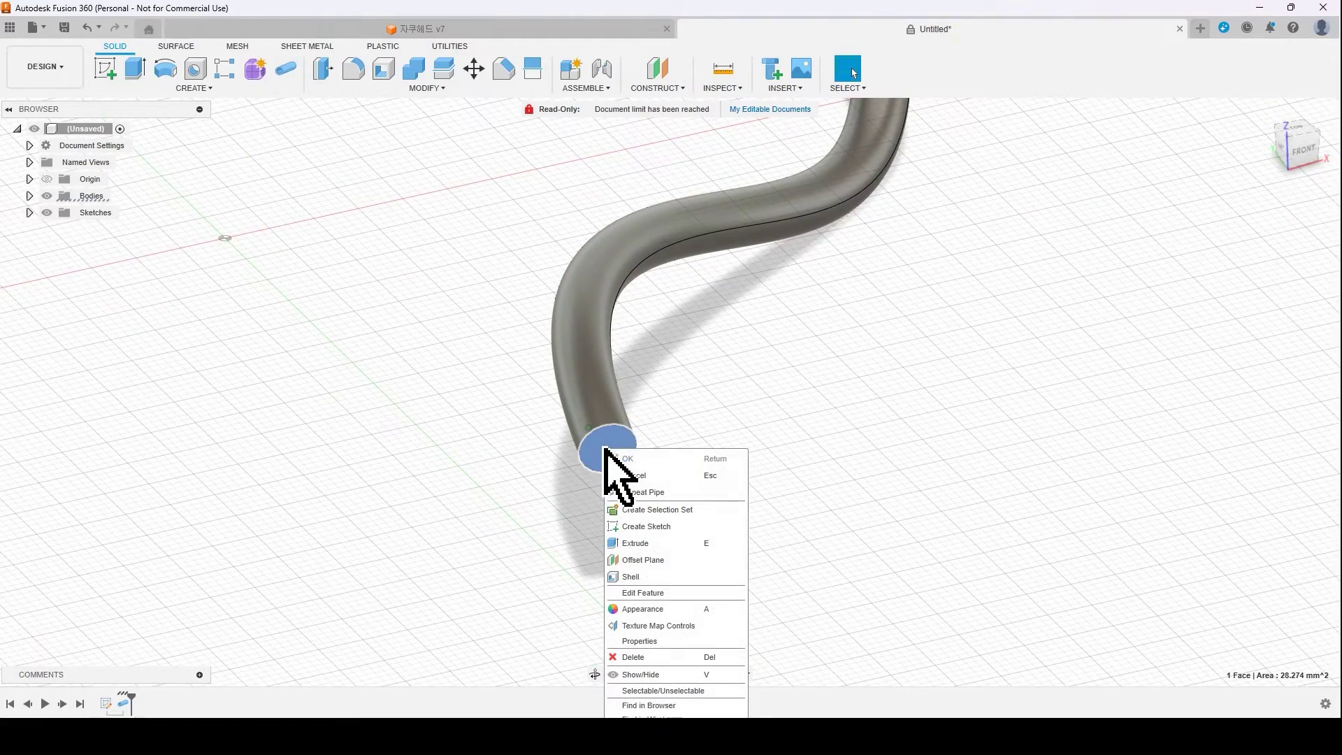
Sketch on the pipe's end face and offset its end circle outward by 0.5 mm
click(626, 528)
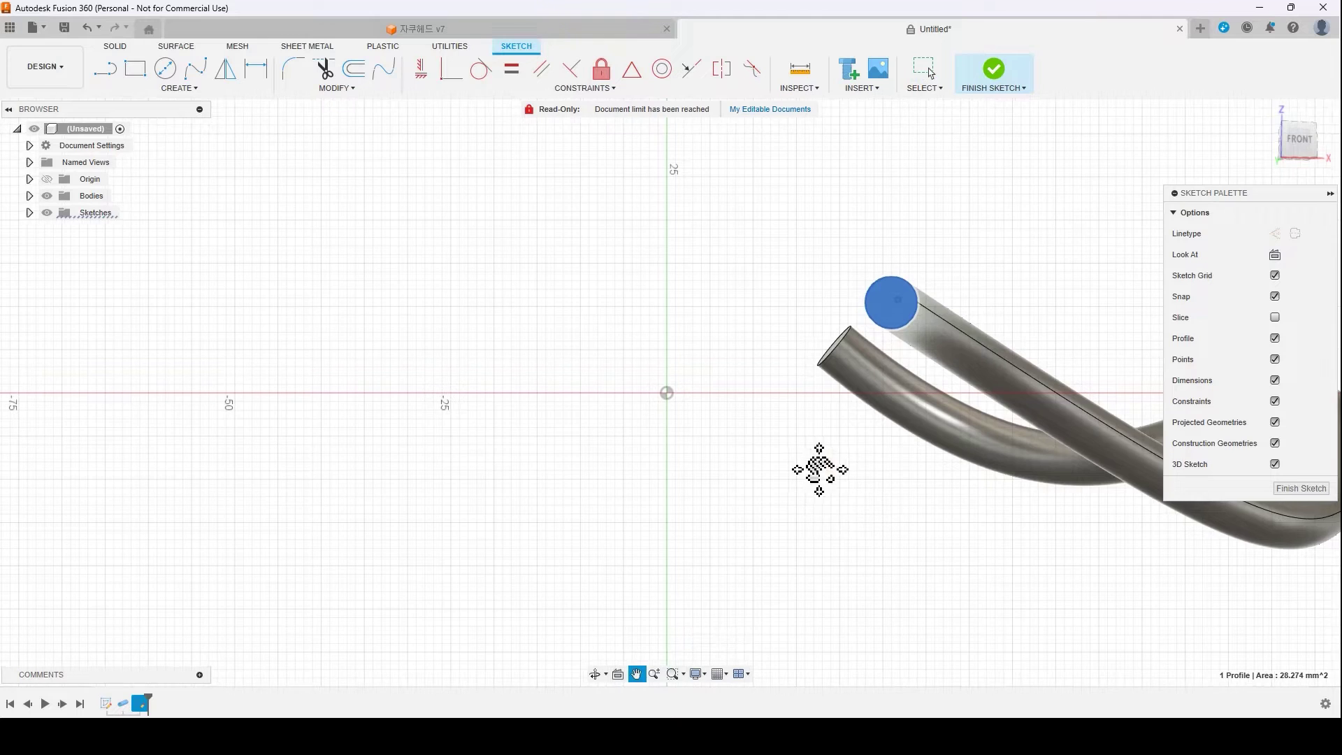
scroll(587, 348, up, 3)
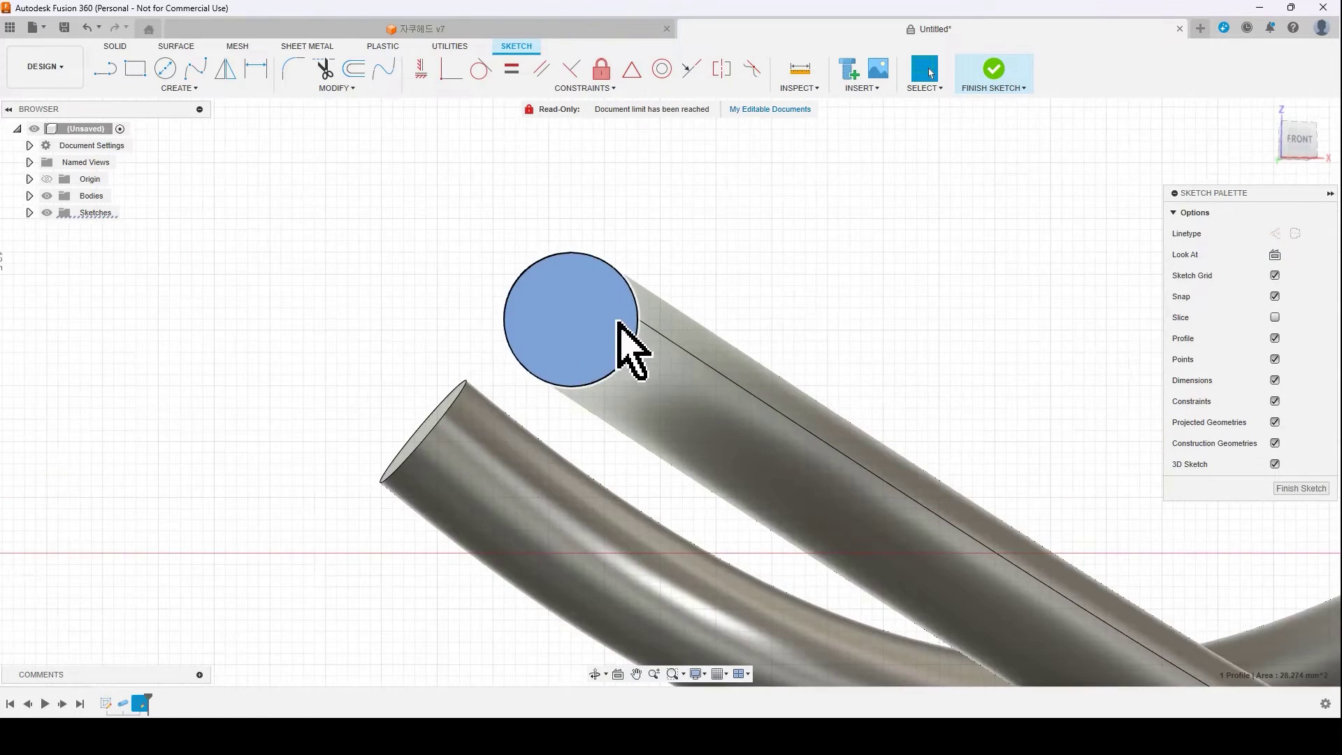
click(629, 357)
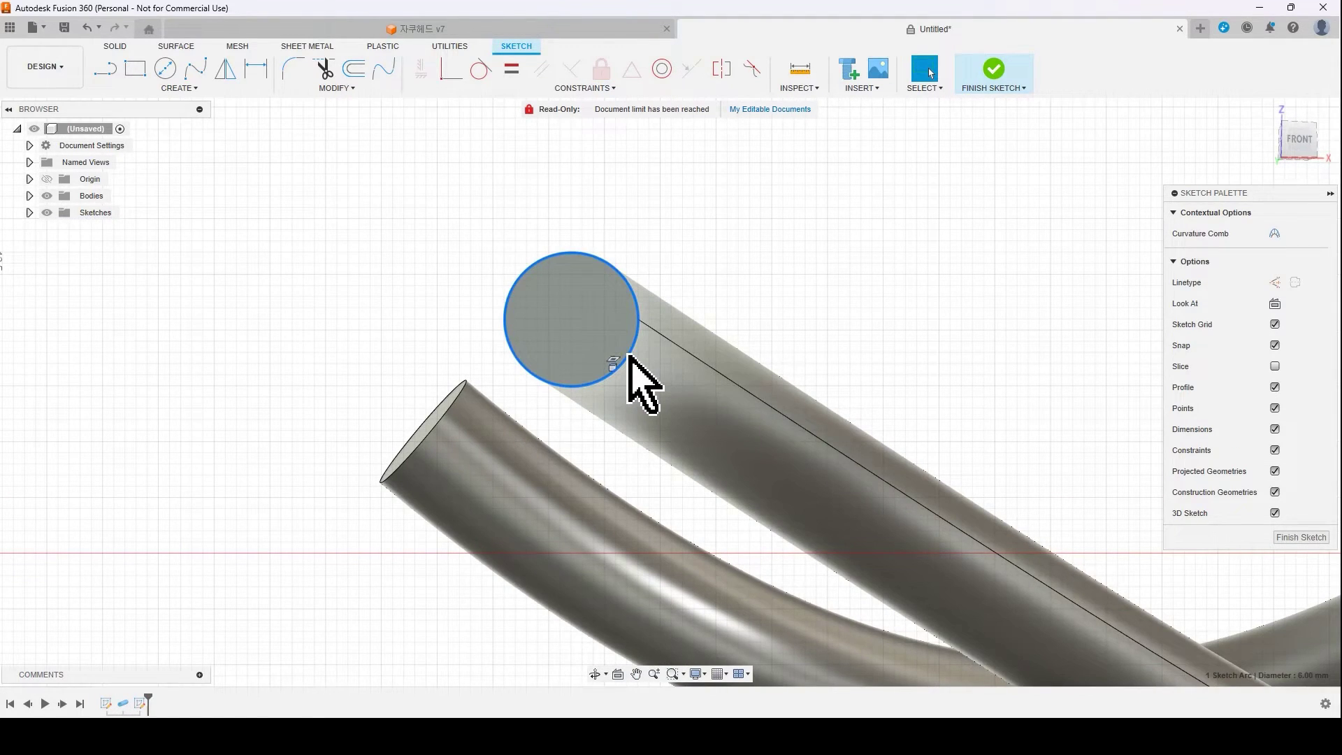
click(358, 71)
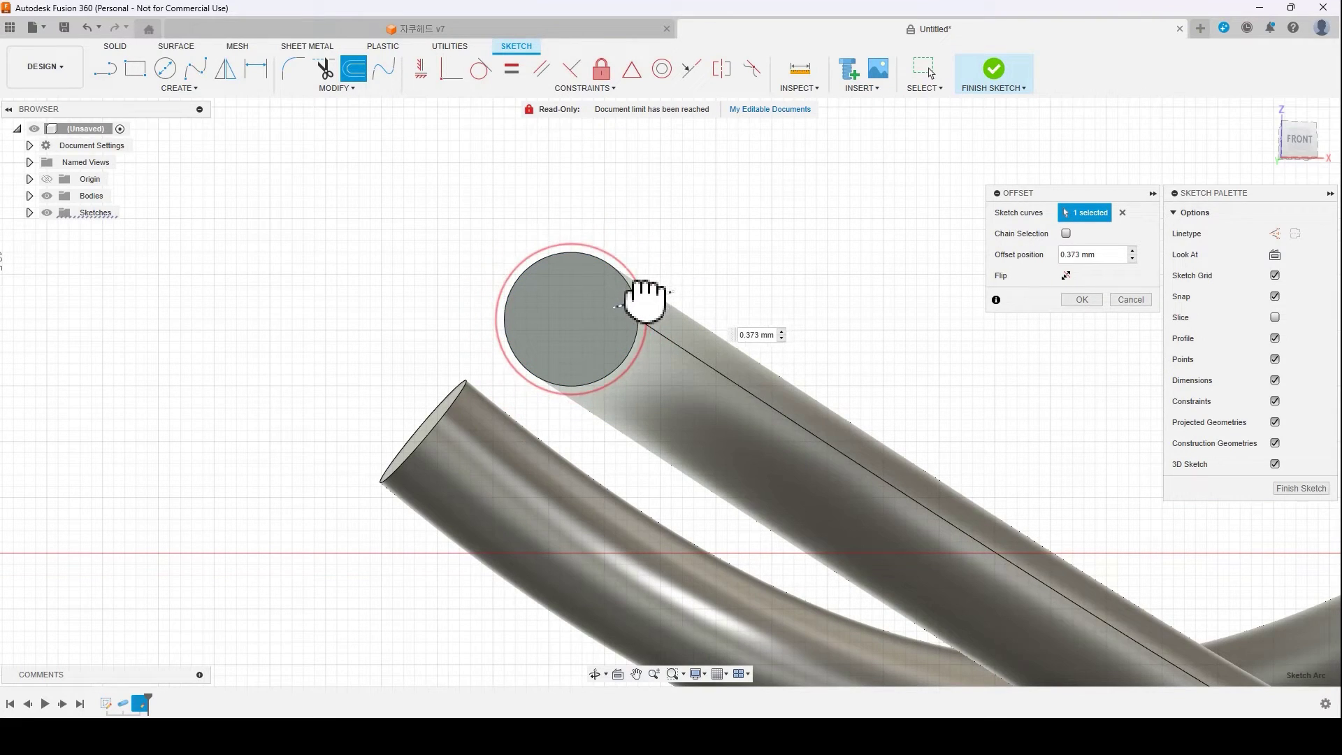
drag(660, 294, 636, 302)
text(0.5)
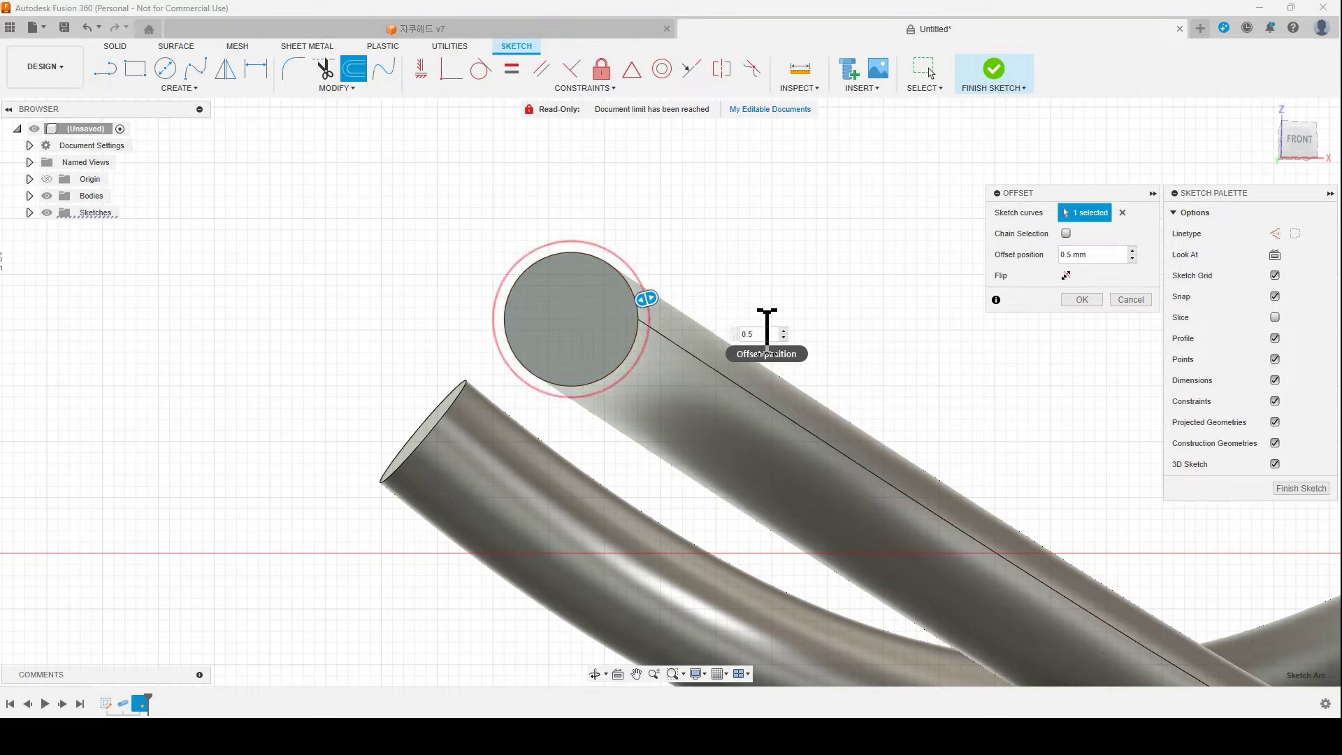
key(Return)
Add a 2 mm offset circle and select the ring profile between the circles
click(627, 288)
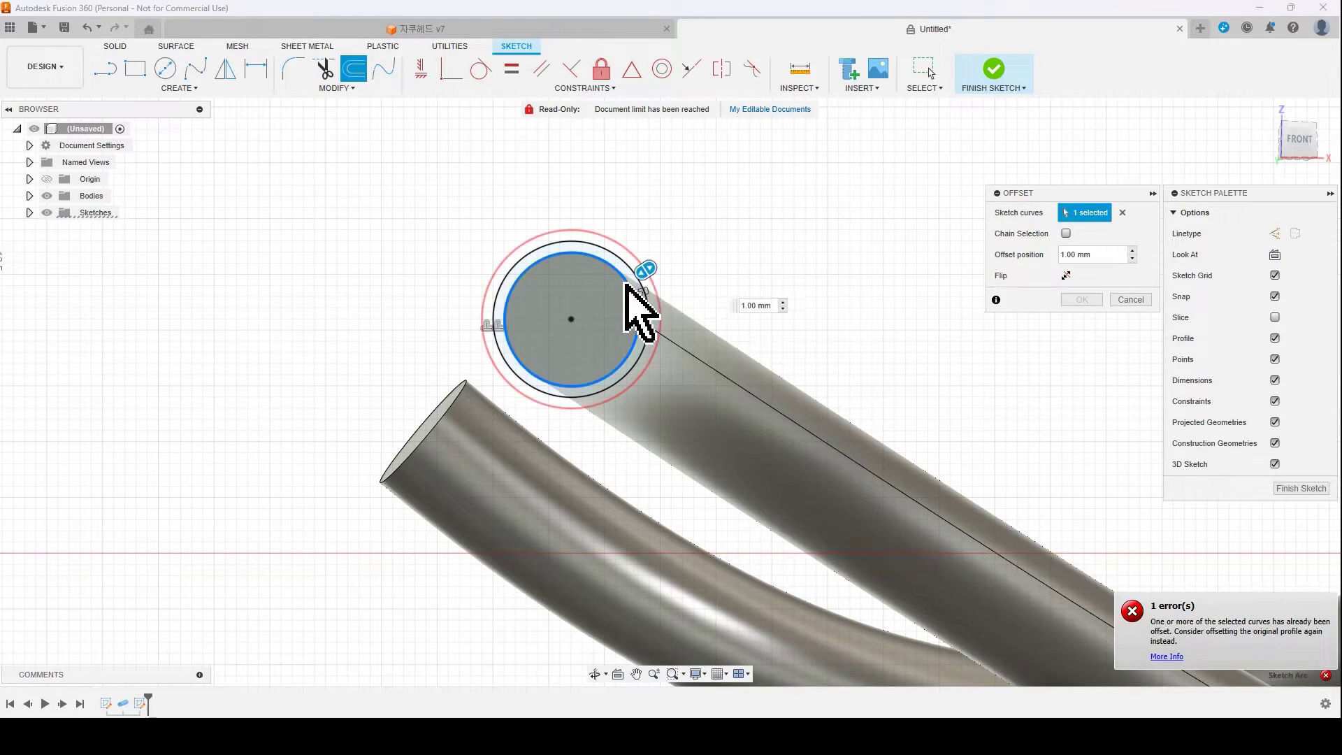
drag(653, 263, 671, 260)
text(2)
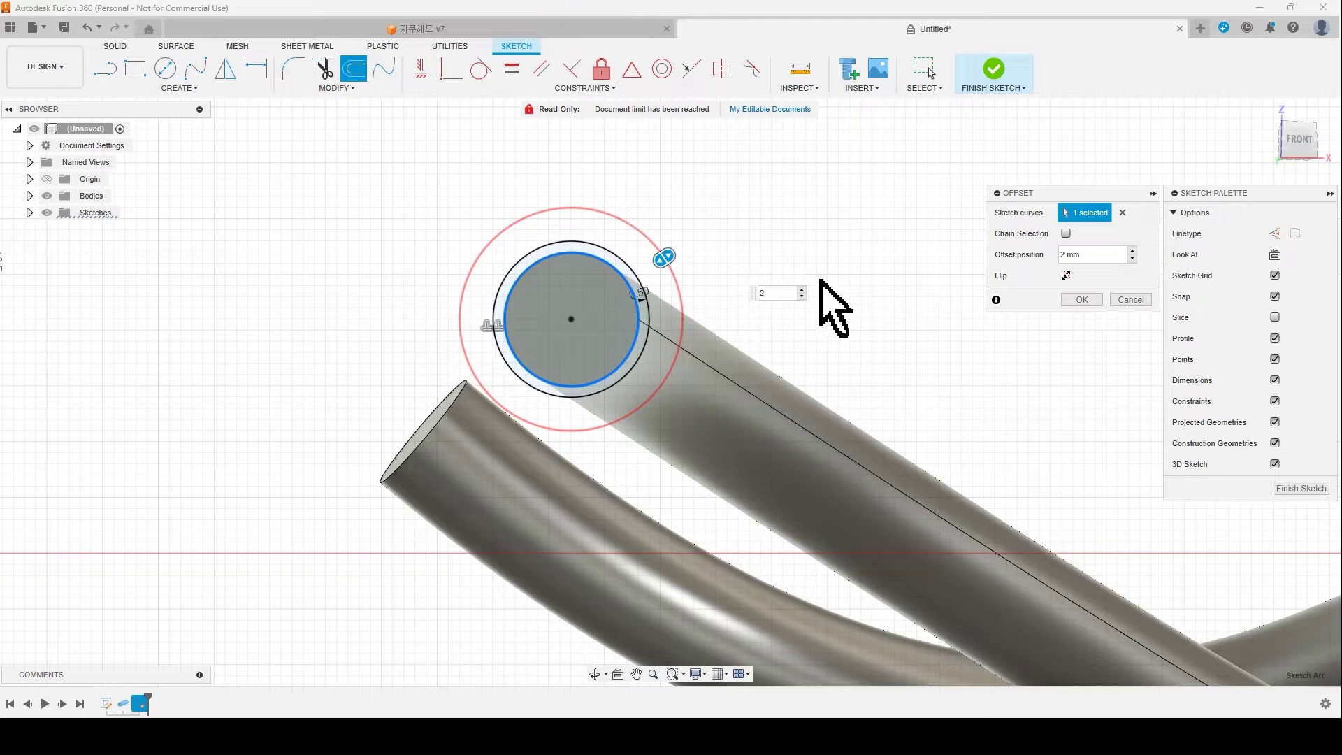
click(1082, 299)
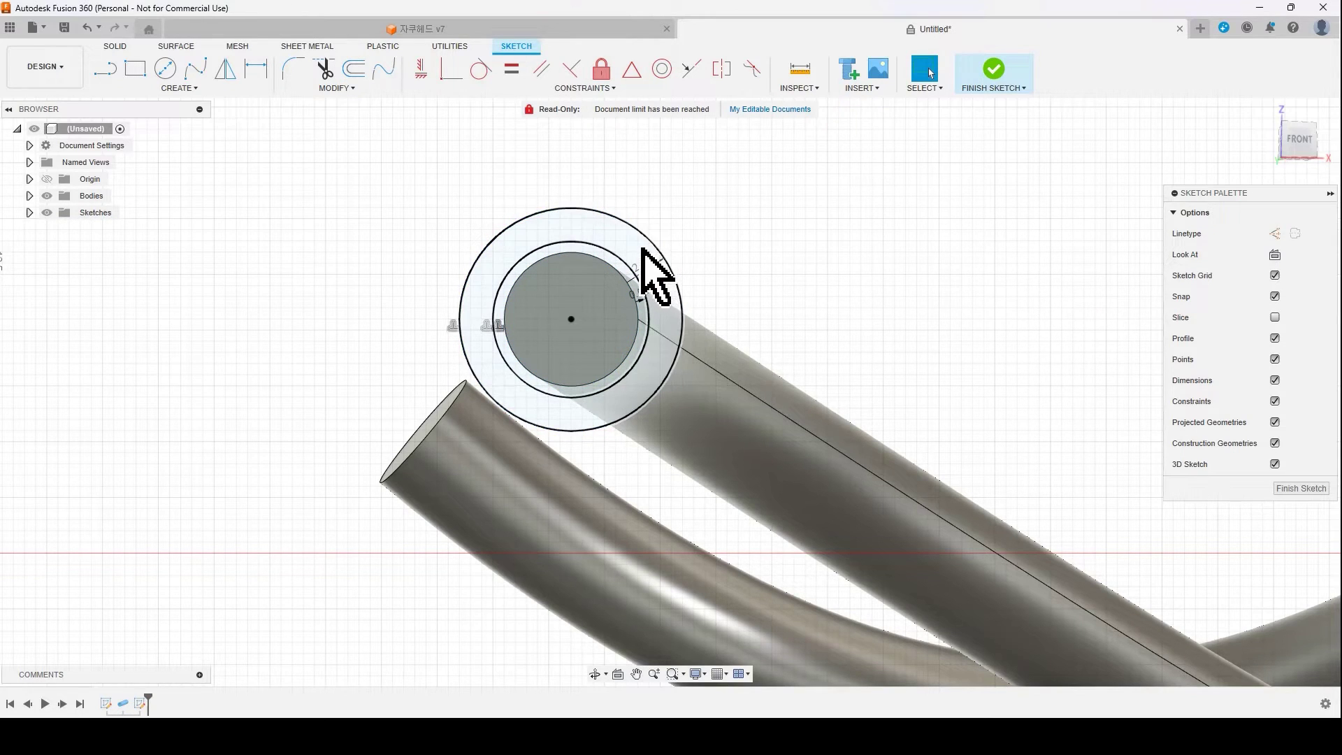
click(642, 281)
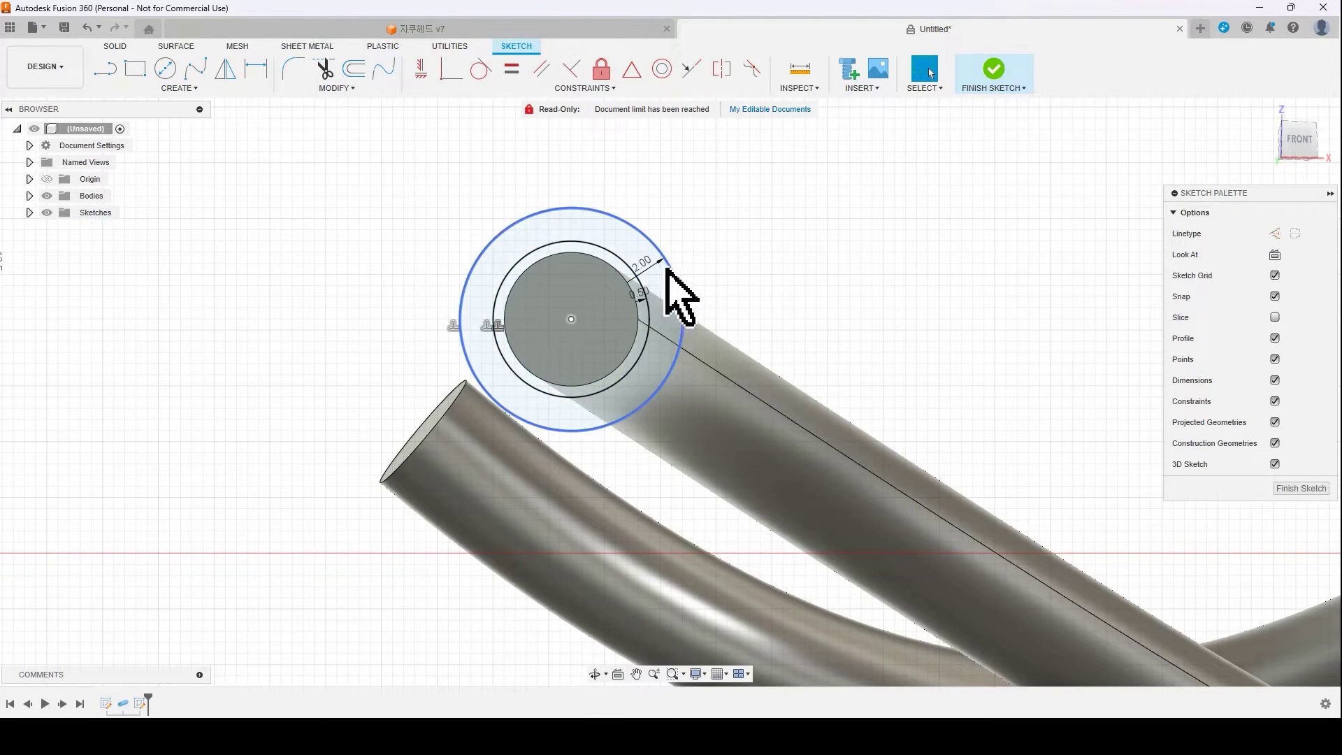
click(614, 233)
mouse_move(802, 242)
shift+middle_down()
mouse_move(728, 463)
mouse_move(733, 488)
shift+middle_up()
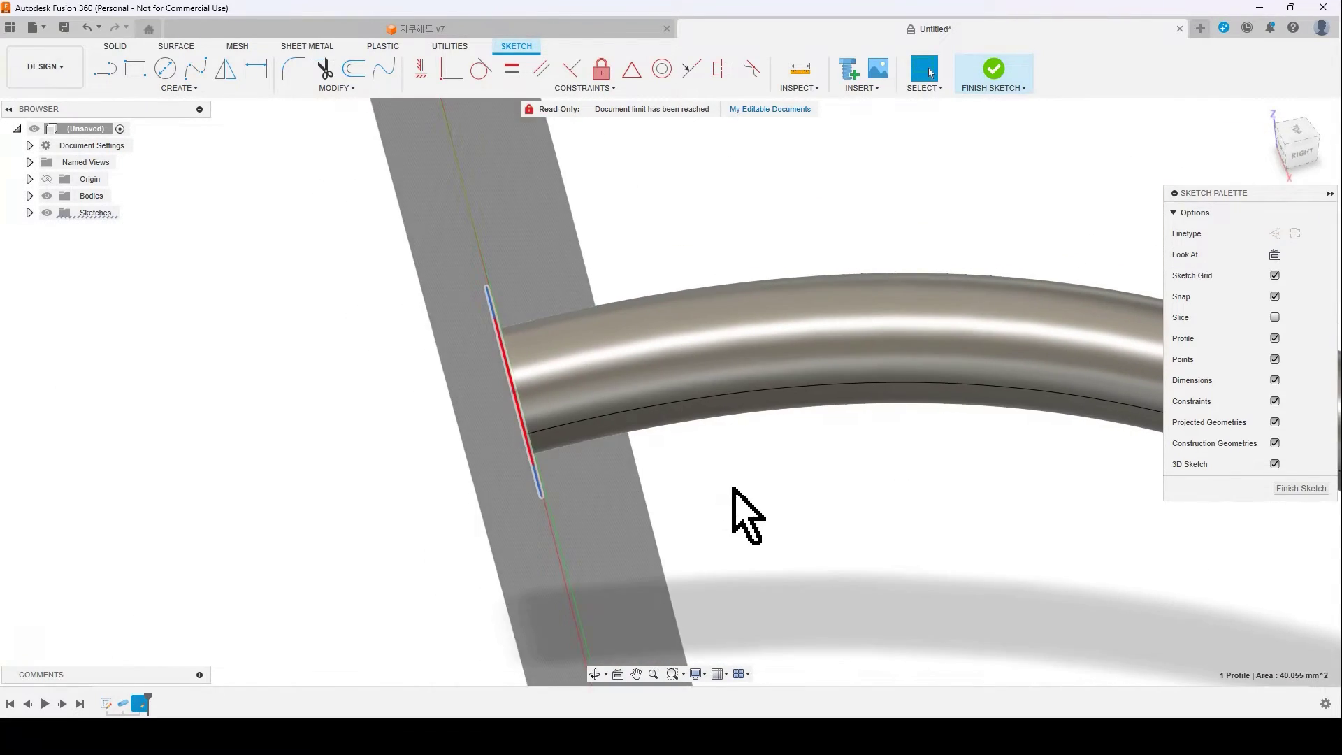
Extrude the ring -8.403 mm back over the pipe end as a new collar body
key(e)
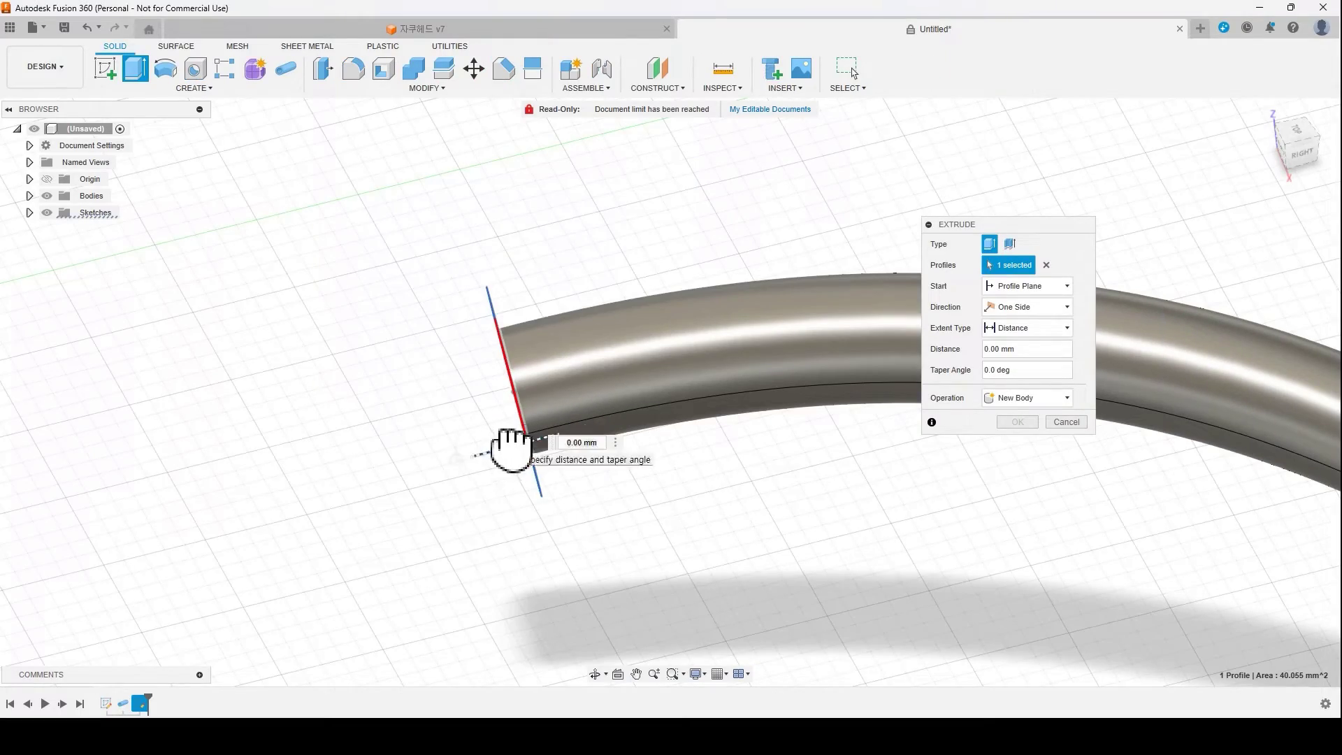
drag(510, 448, 689, 409)
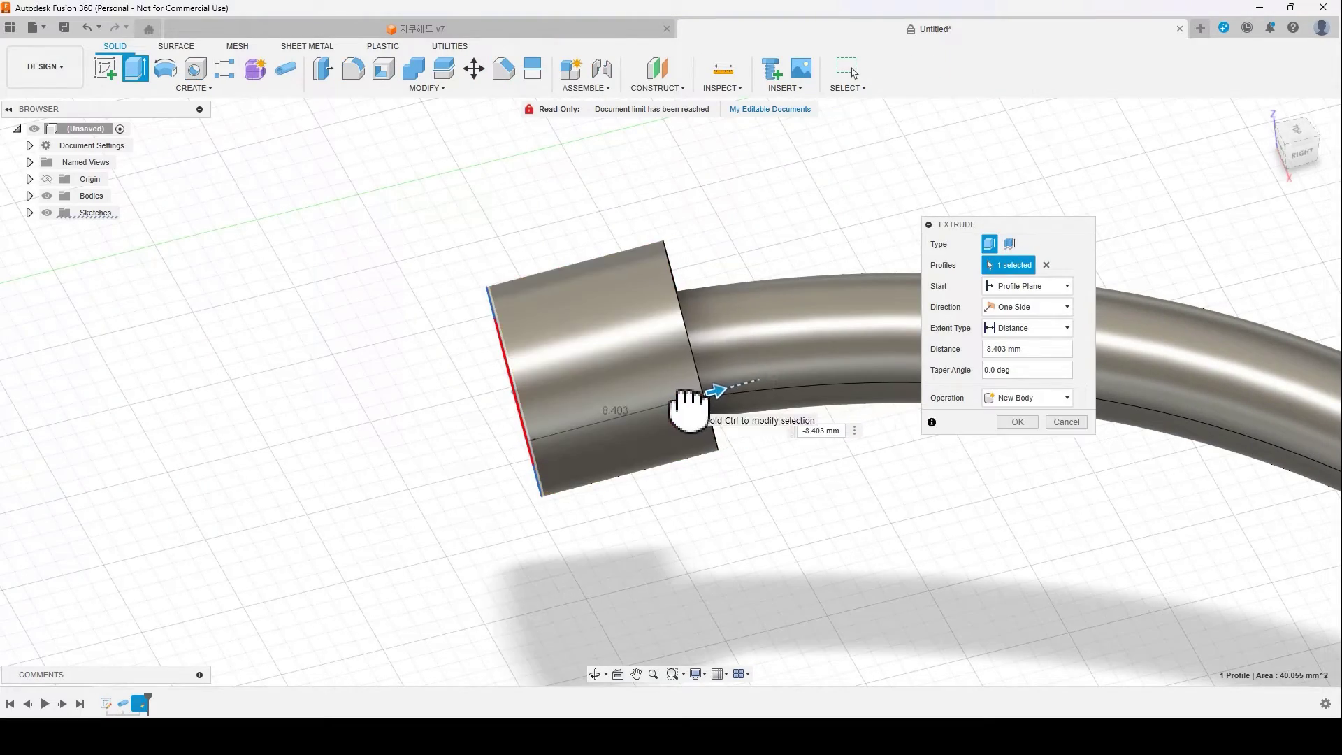
scroll(769, 502, down, 3)
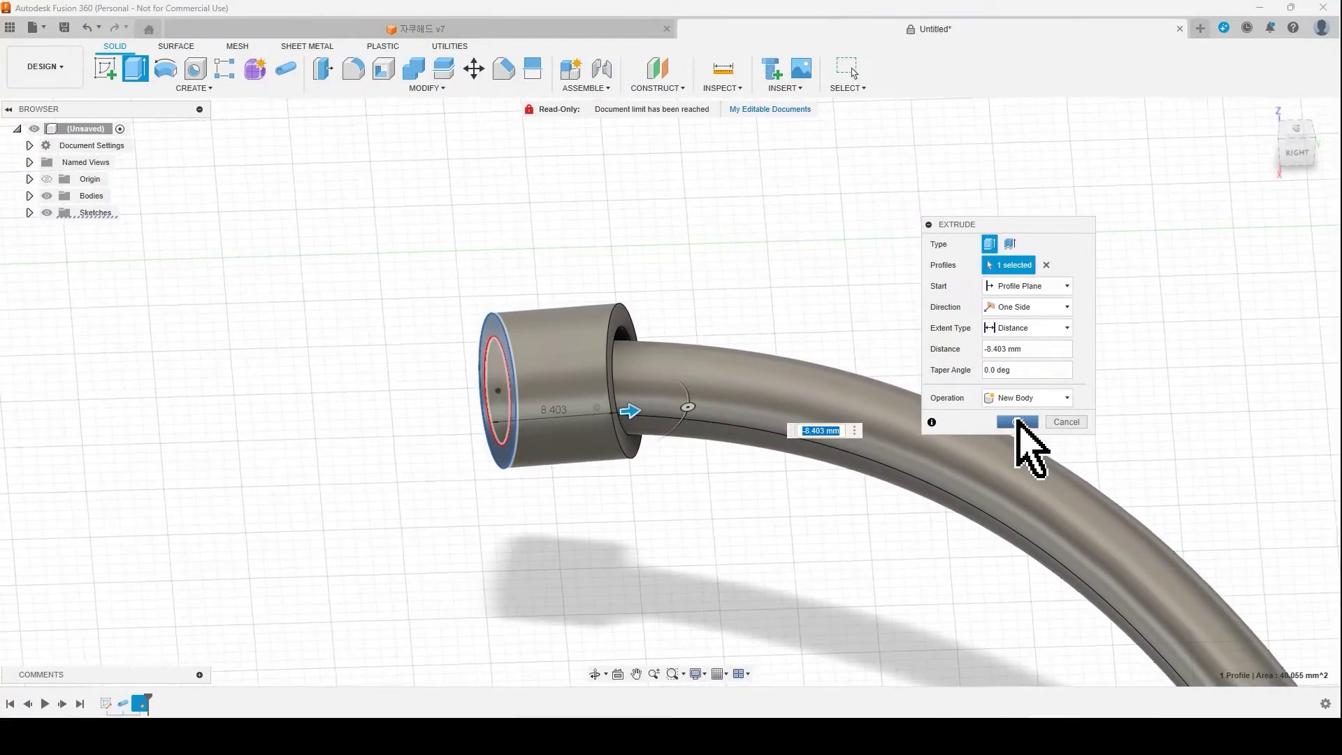
click(1019, 421)
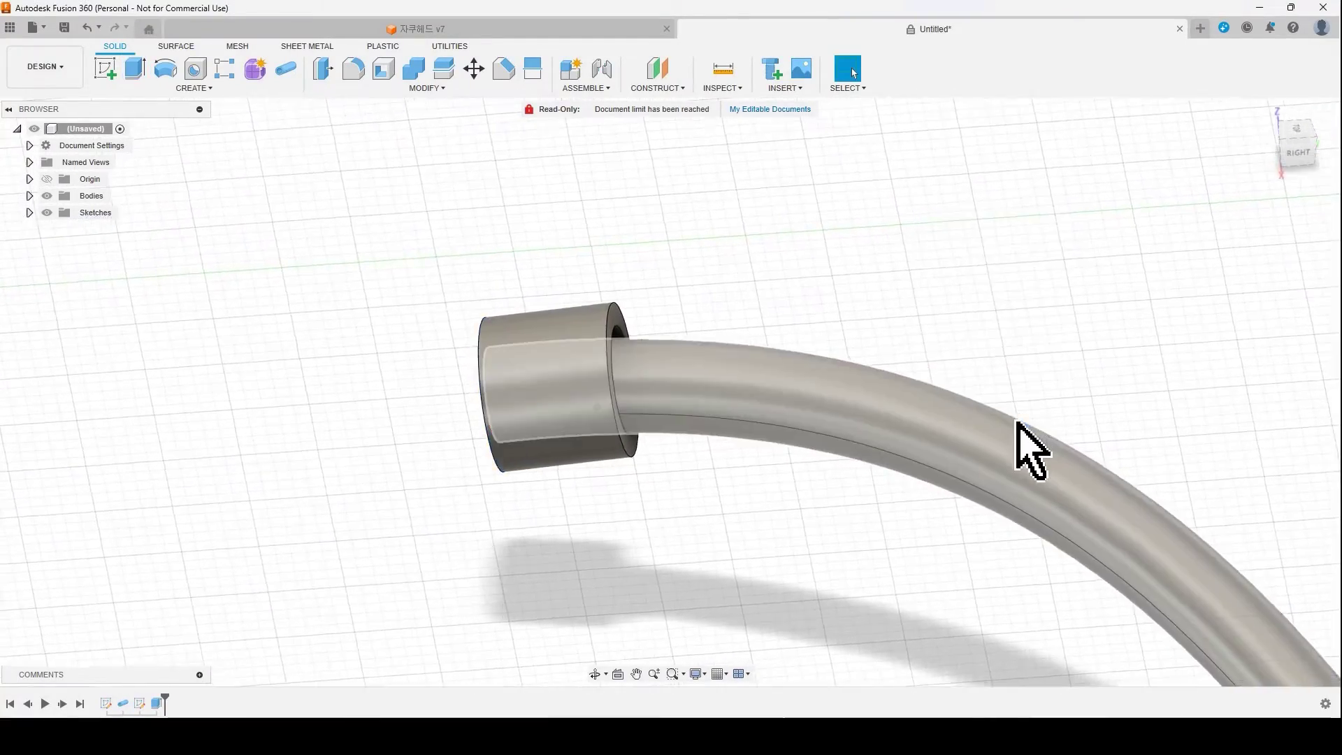
Rename the tube body Body1 to 'pipe' in the Bodies list
click(29, 196)
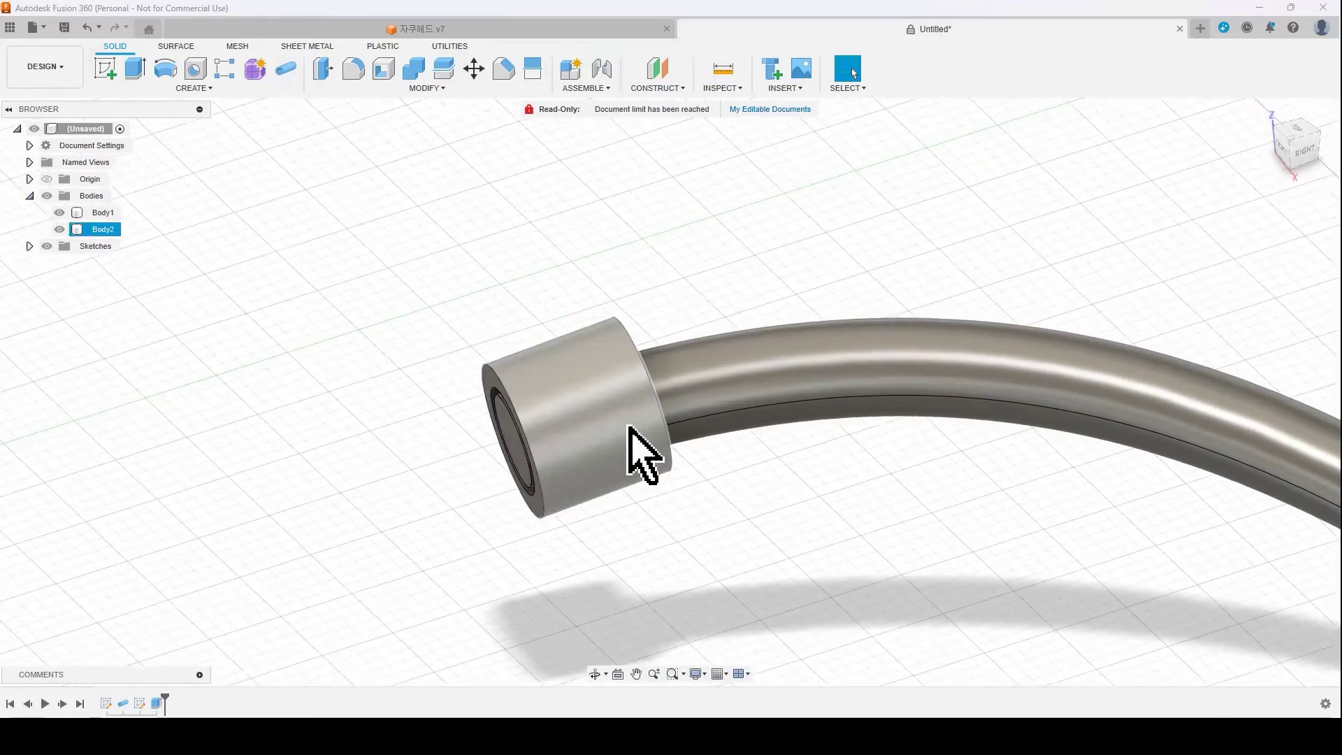
click(103, 213)
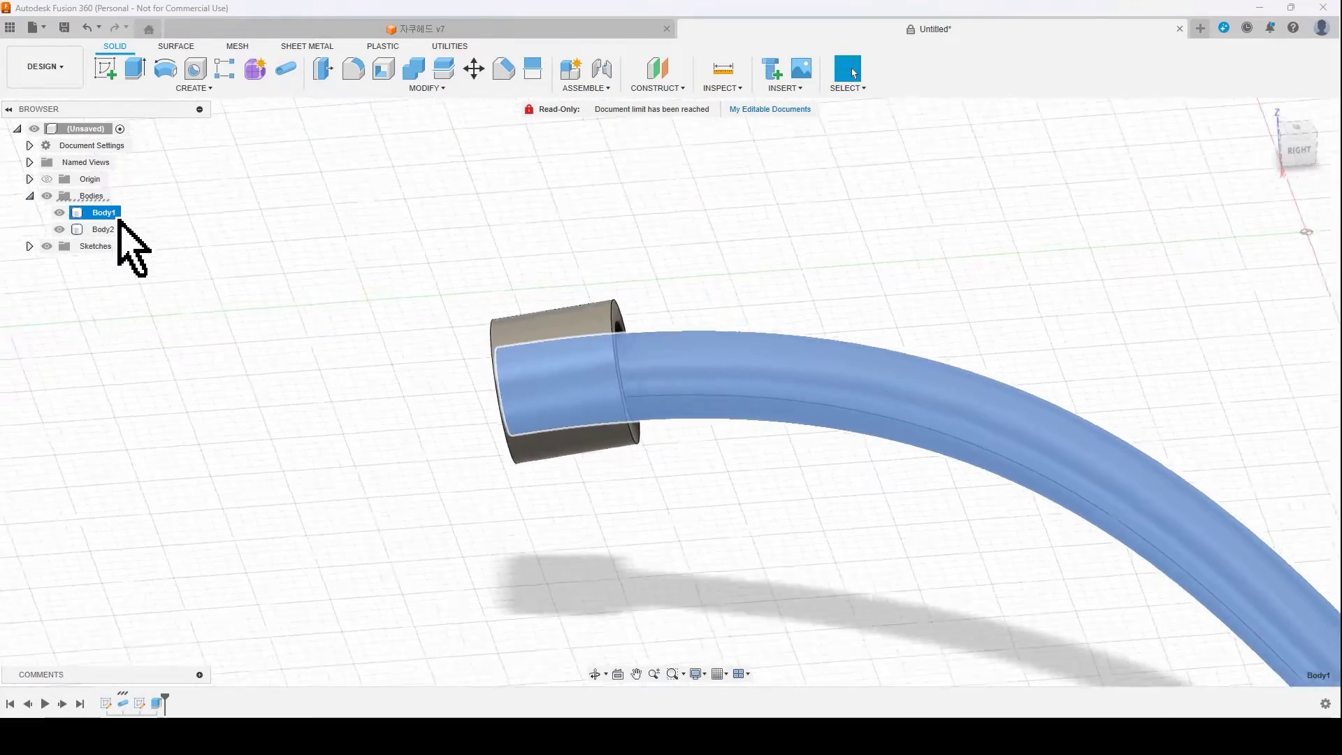
click(112, 231)
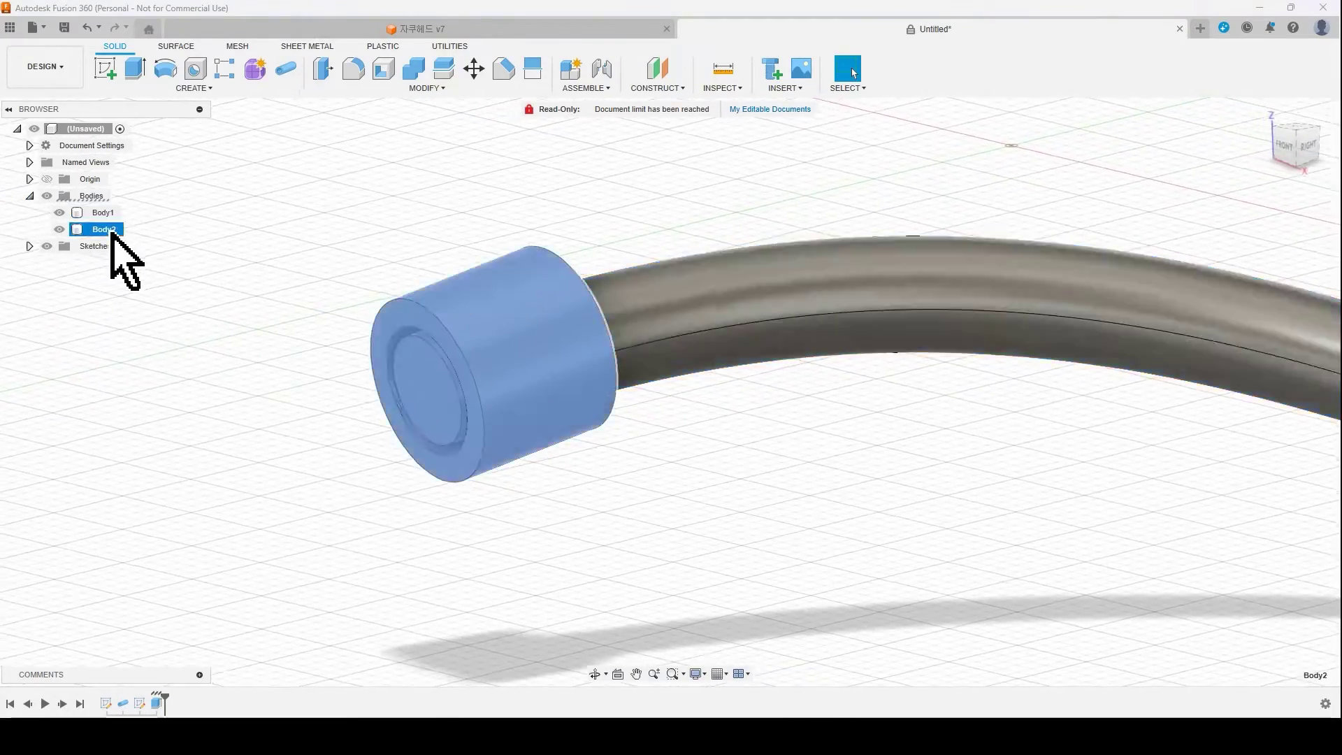
click(569, 515)
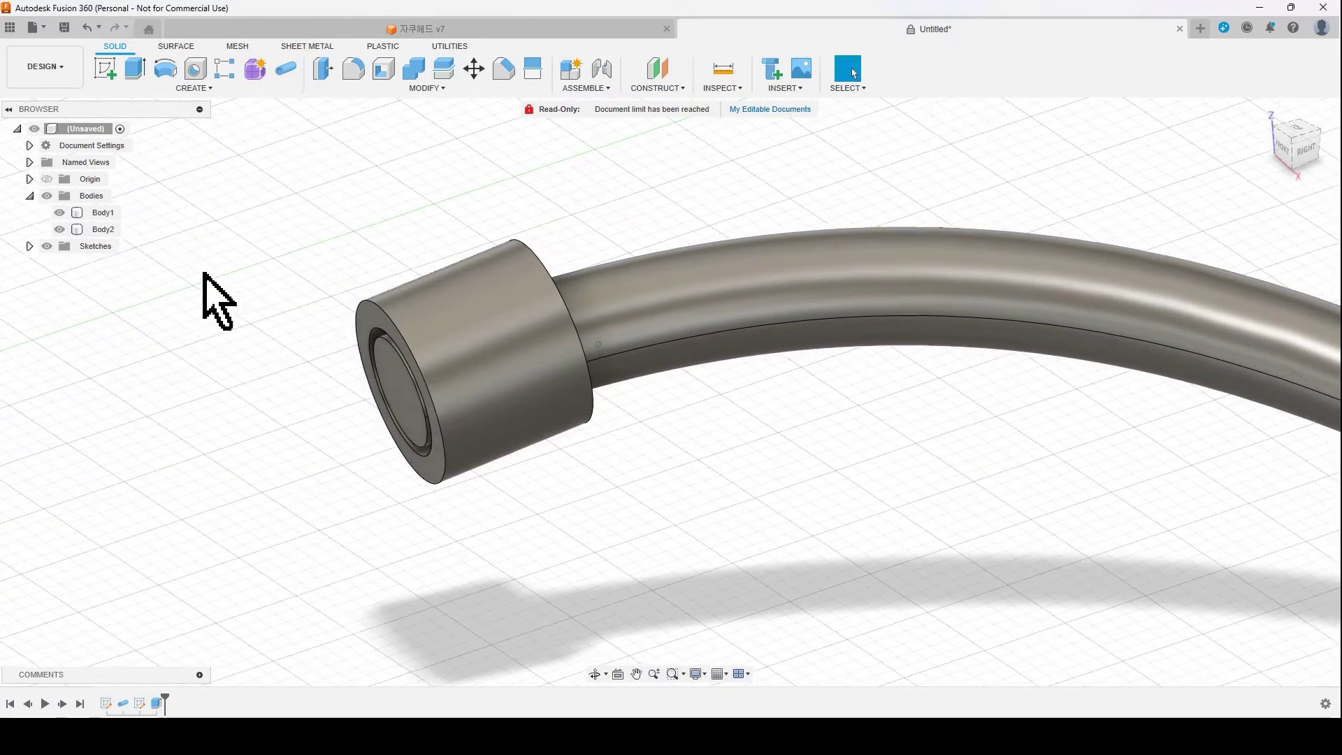
double_click(105, 213)
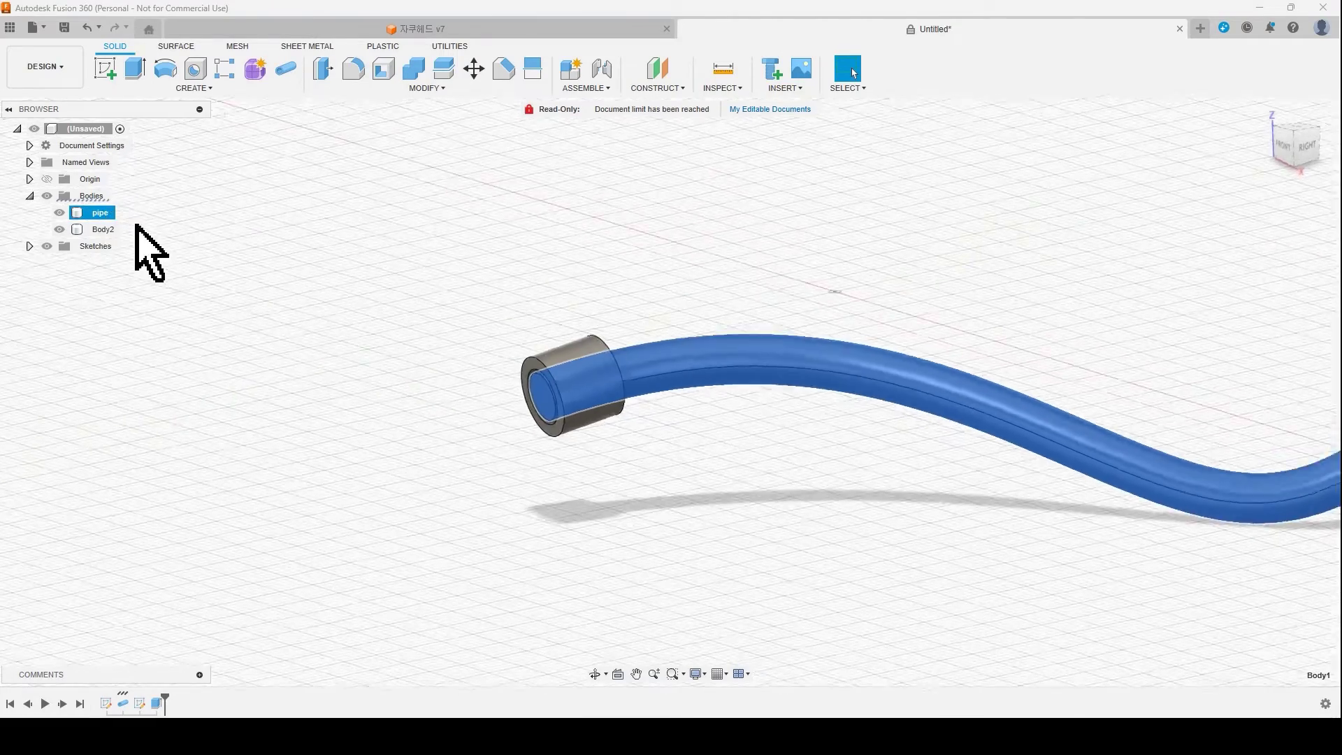
click(569, 494)
shift+middle_drag(569, 495, 594, 464)
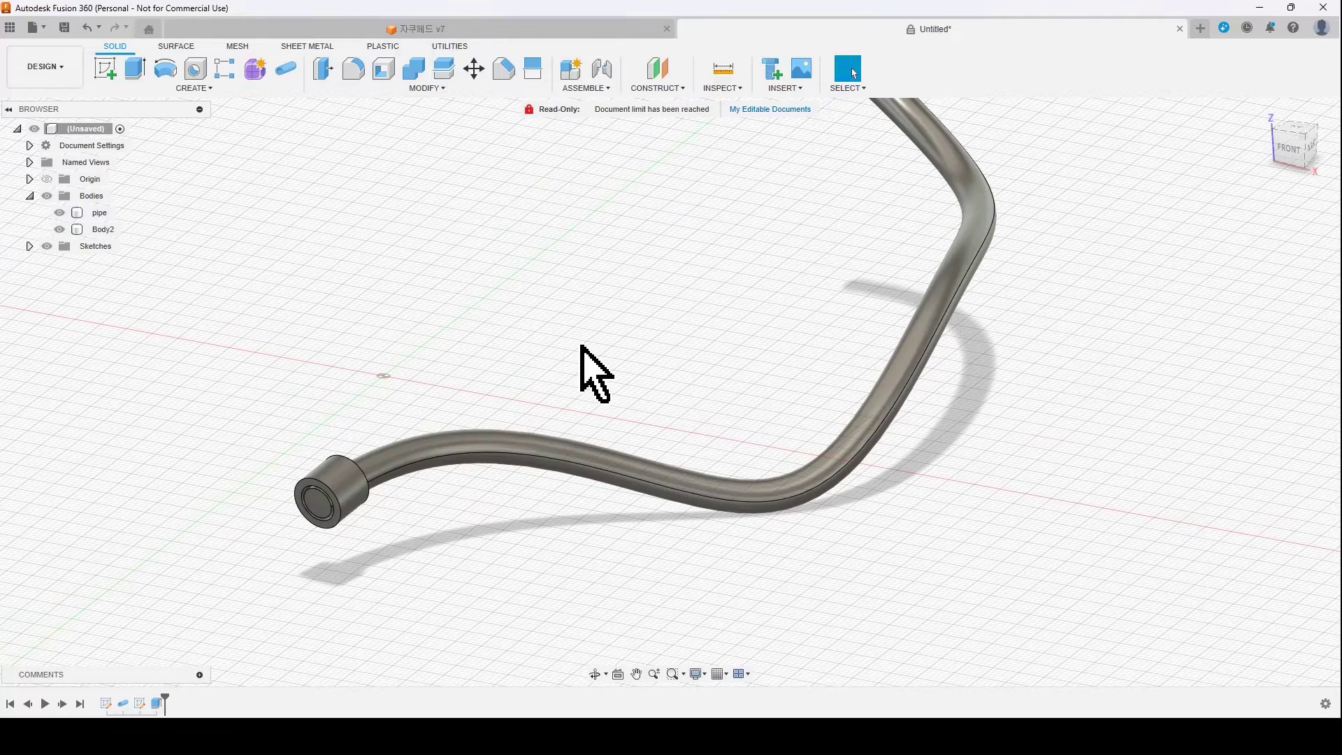
Apply the glossy black enamel paint appearance to the pipe body
click(773, 540)
scroll(899, 473, up, 3)
scroll(916, 489, down, 3)
click(875, 417)
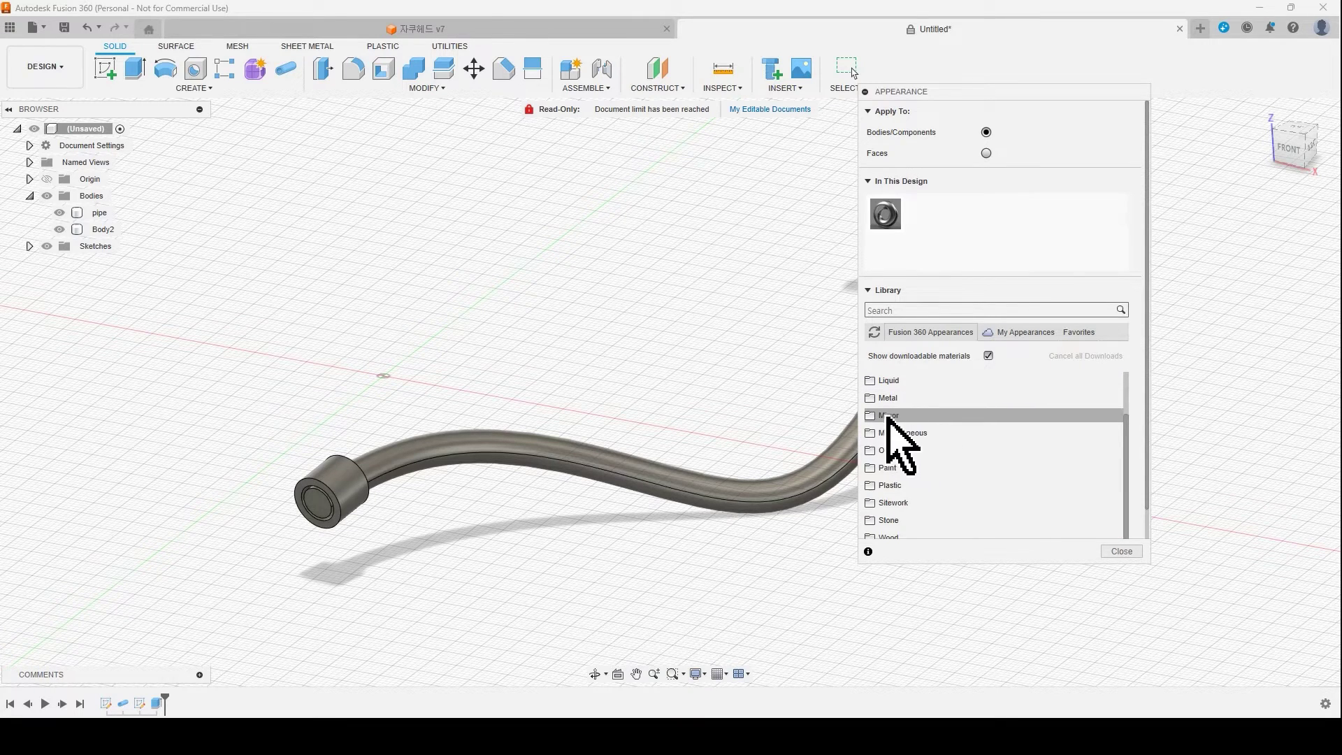
click(874, 420)
click(892, 470)
scroll(909, 475, down, 3)
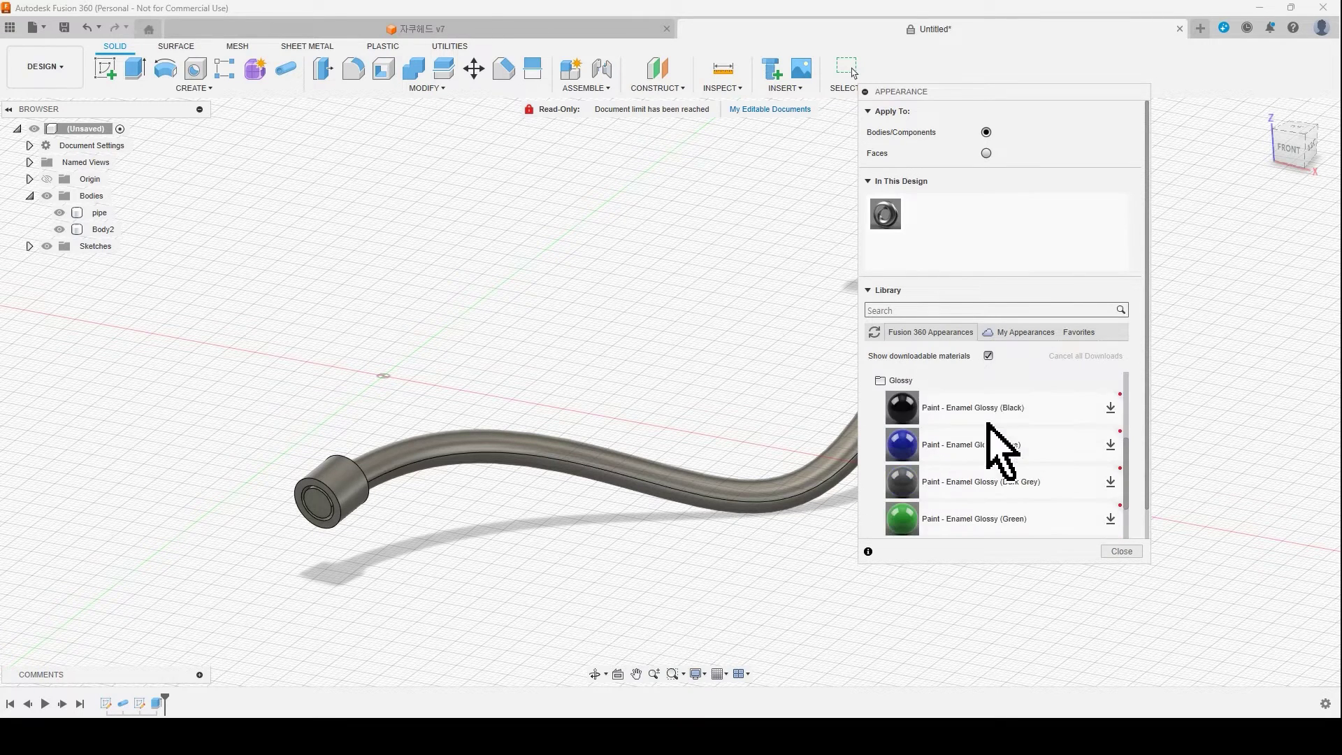
drag(906, 407, 930, 214)
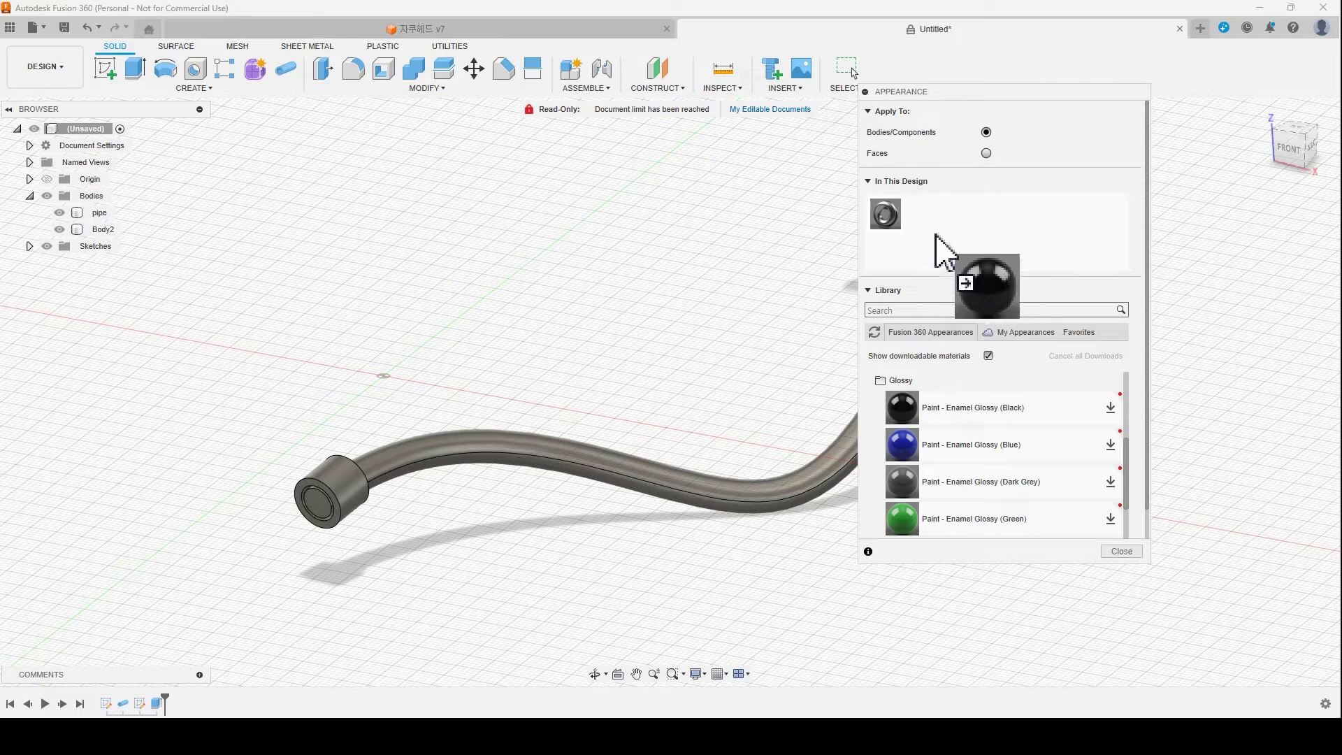
drag(929, 98, 1059, 146)
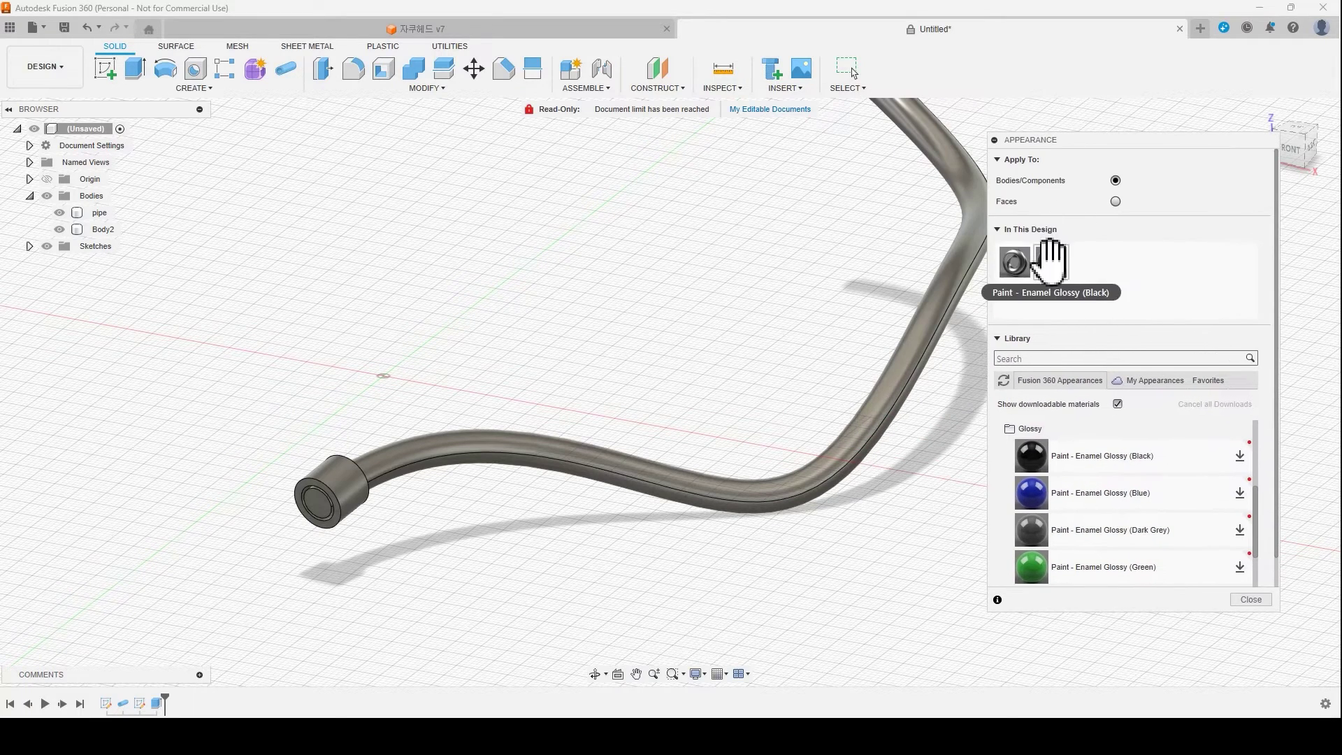
drag(1052, 262, 601, 456)
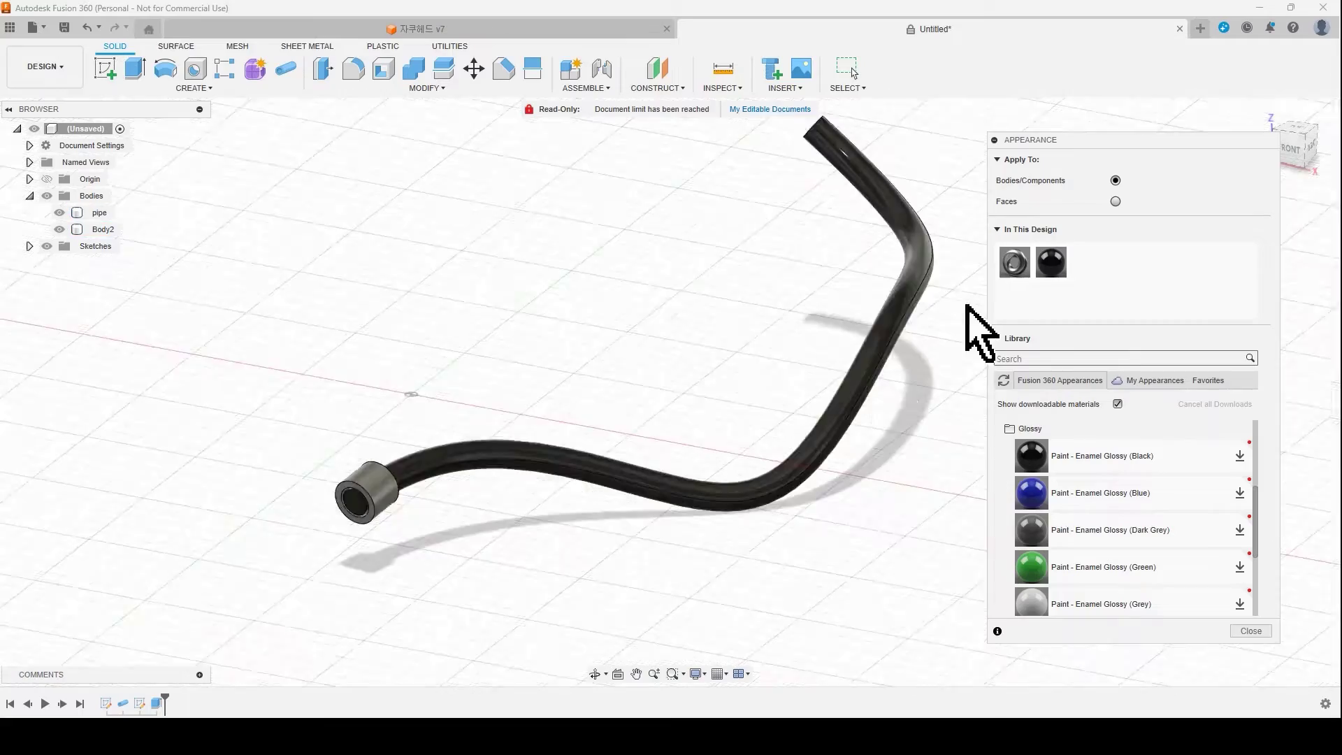
Apply Paint - Enamel Glossy (Red) to the collar body Body2 and close the Appearance panel
scroll(478, 483, up, 2)
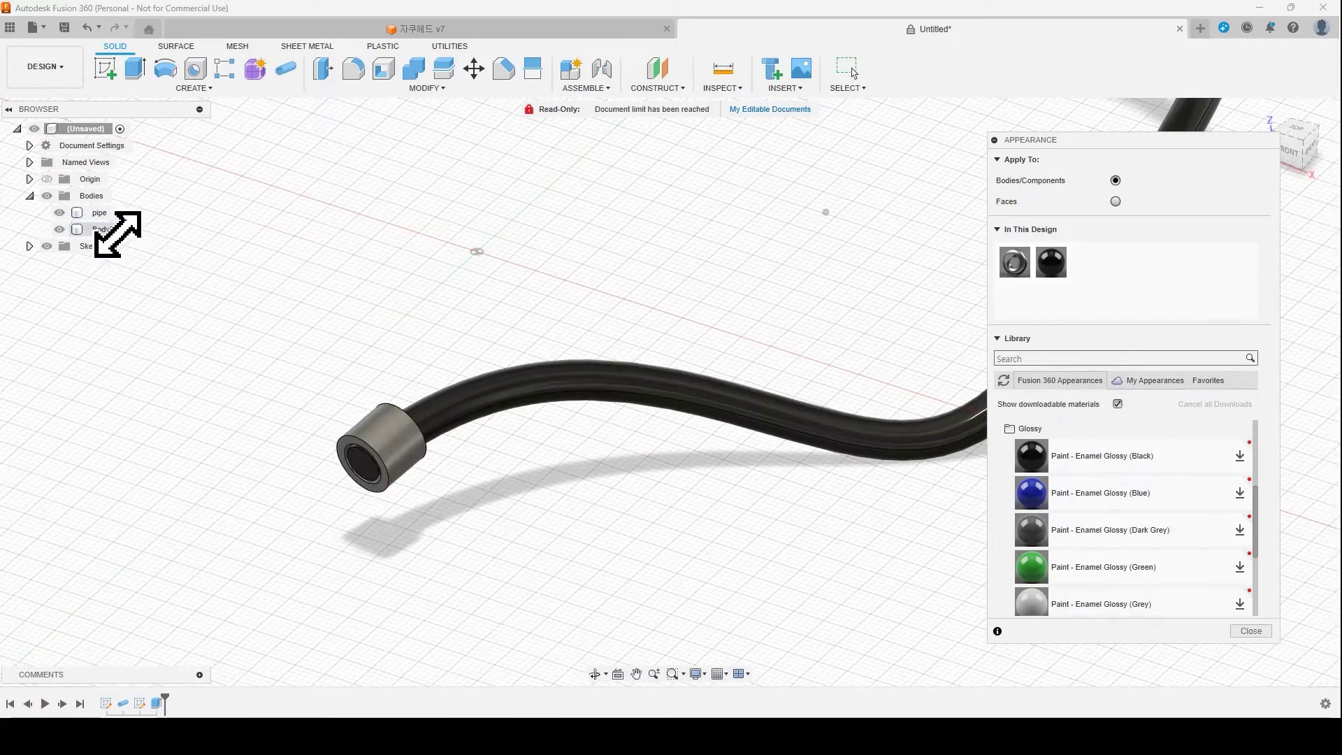
click(104, 230)
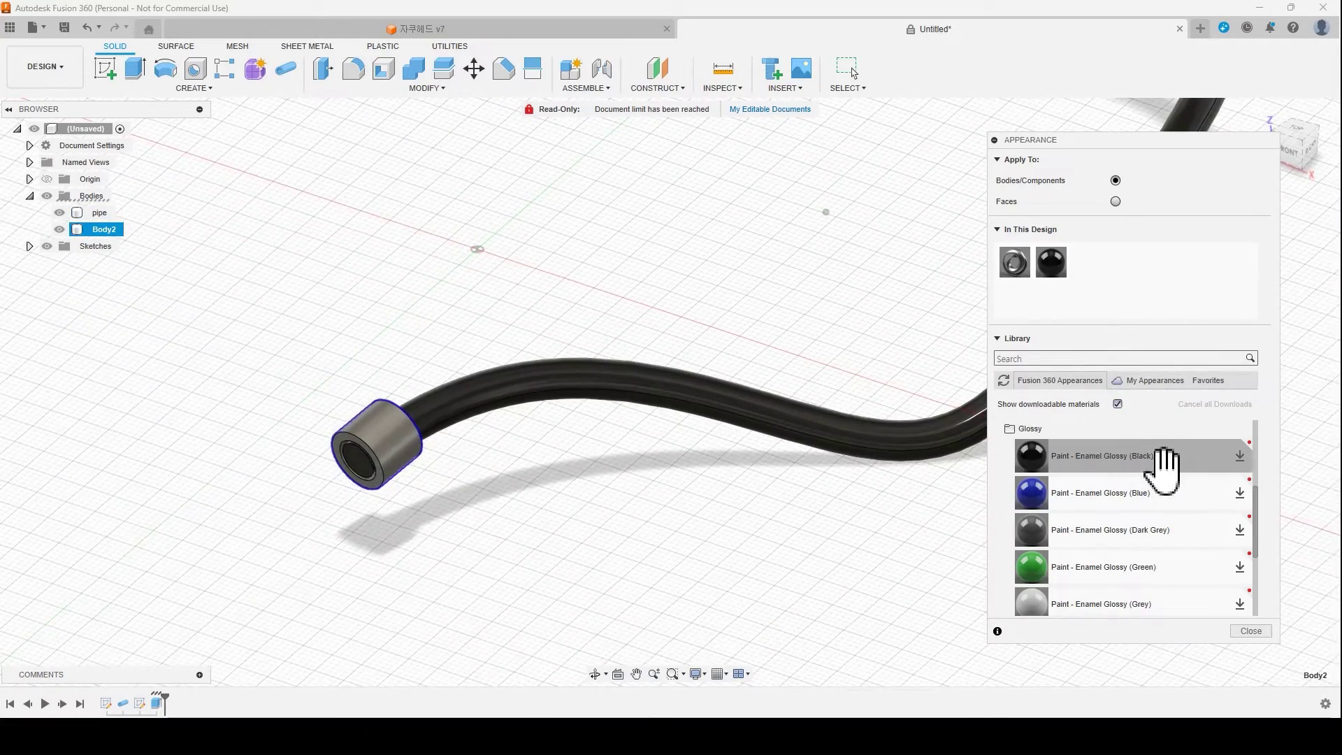
scroll(1164, 468, down, 3)
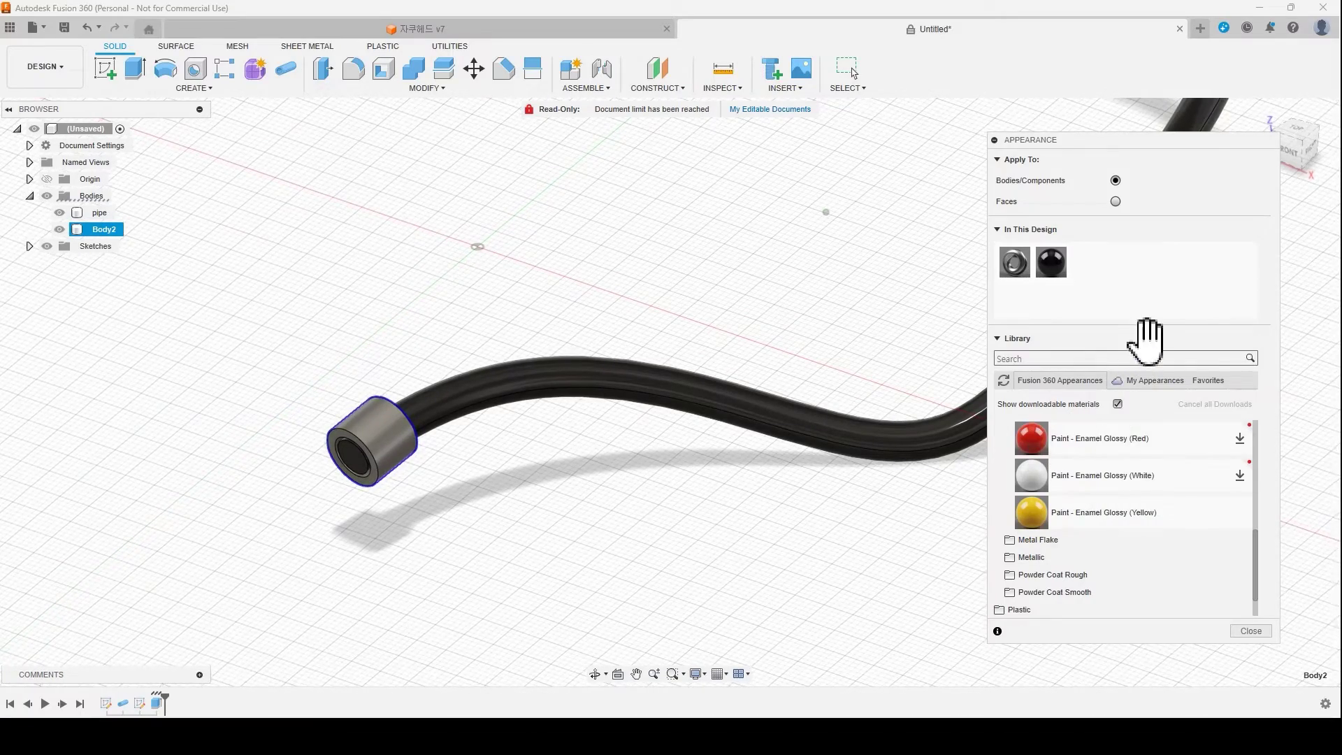
drag(1032, 438, 1128, 269)
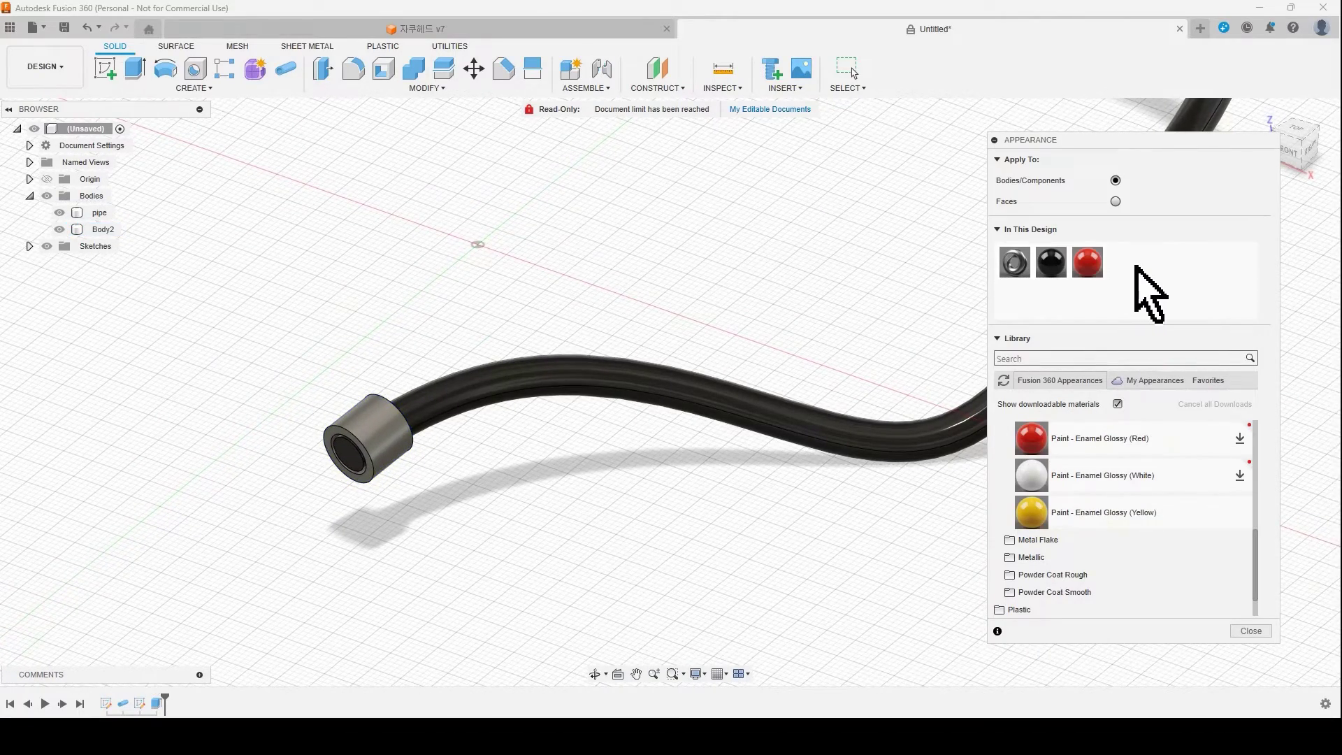
mouse_move(1088, 263)
mouse_down()
mouse_move(549, 325)
mouse_move(386, 434)
mouse_up()
scroll(395, 503, down, 2)
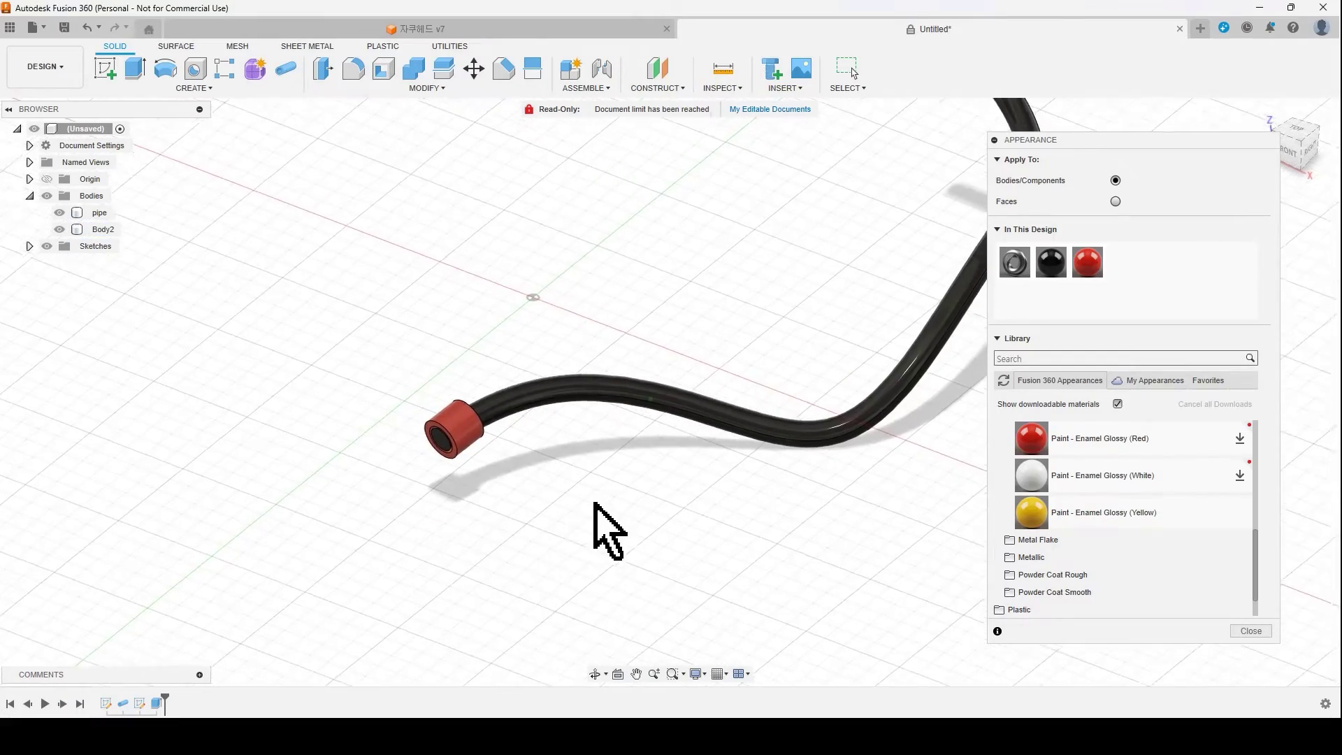
scroll(581, 527, up, 2)
scroll(420, 391, up, 2)
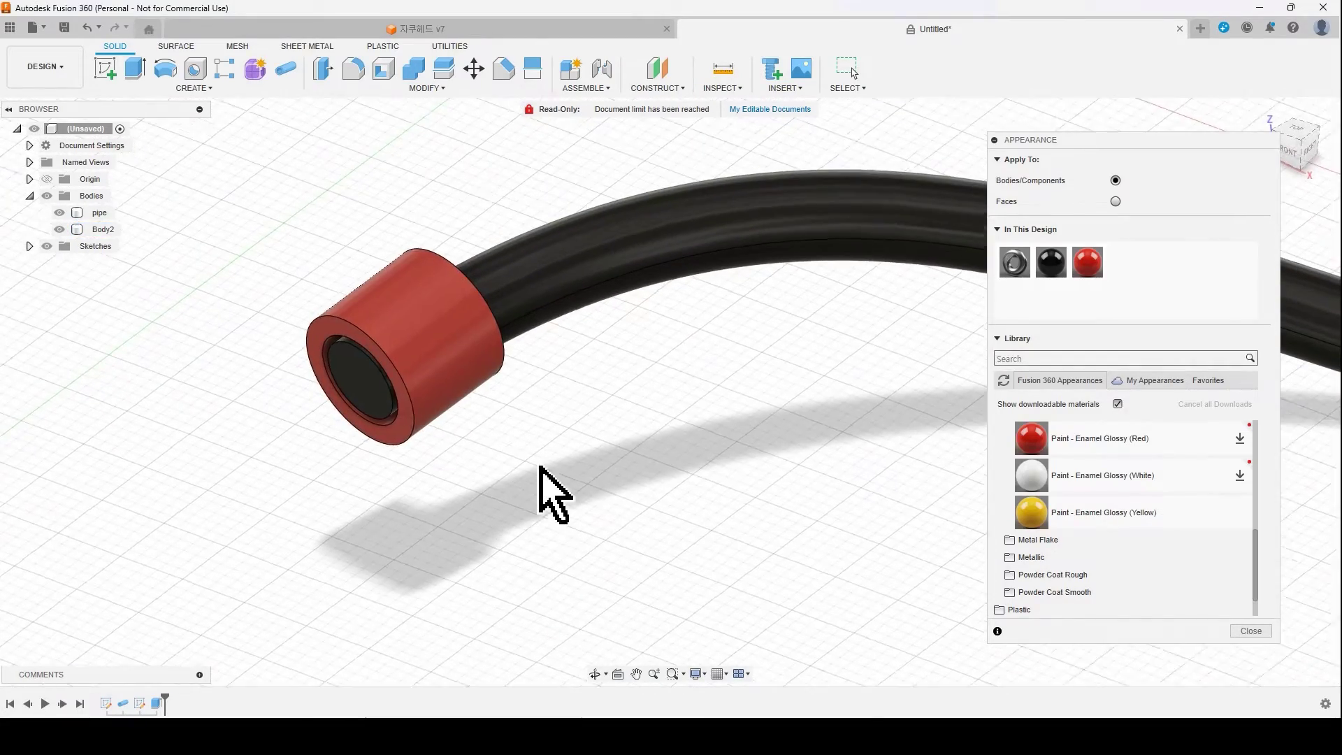
key(Escape)
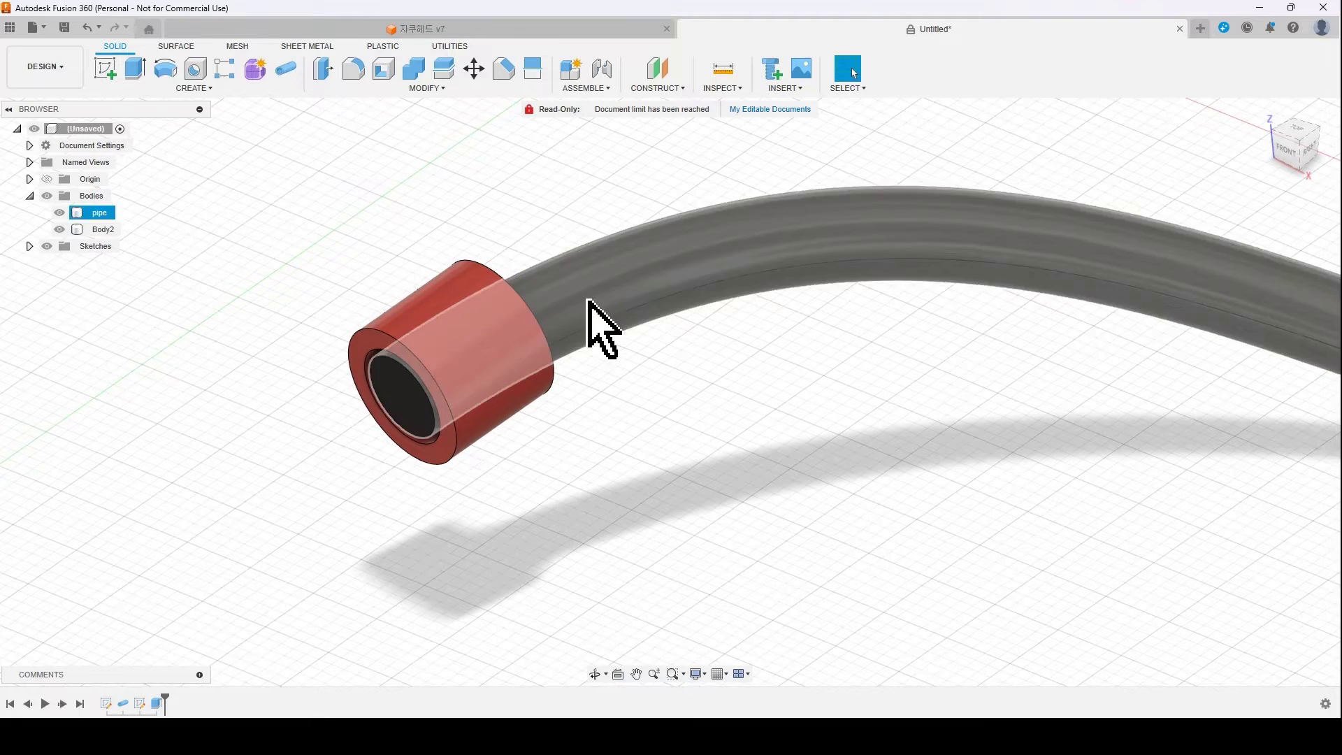
click(423, 88)
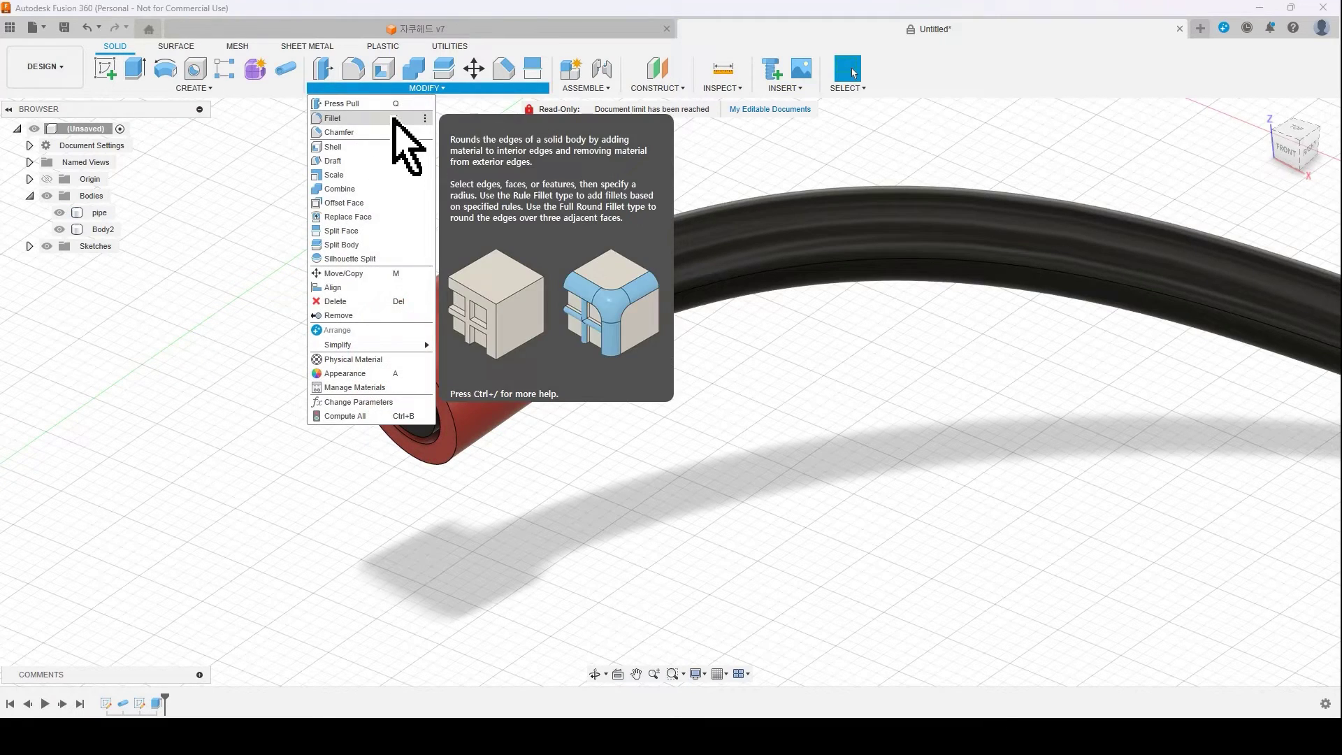
Fillet the red collar's front and back rim edges with a 1 mm radius
click(393, 119)
click(428, 381)
click(517, 305)
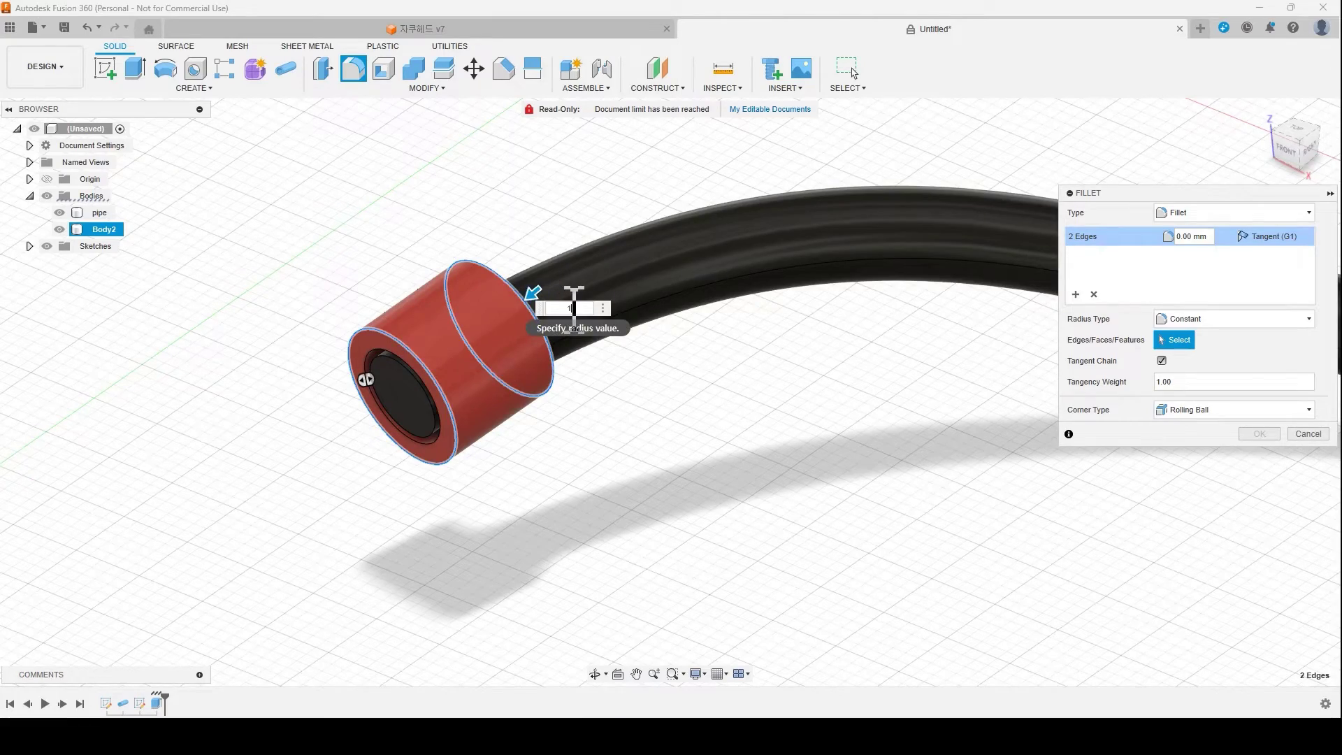
shift+middle_drag(540, 389, 1195, 489)
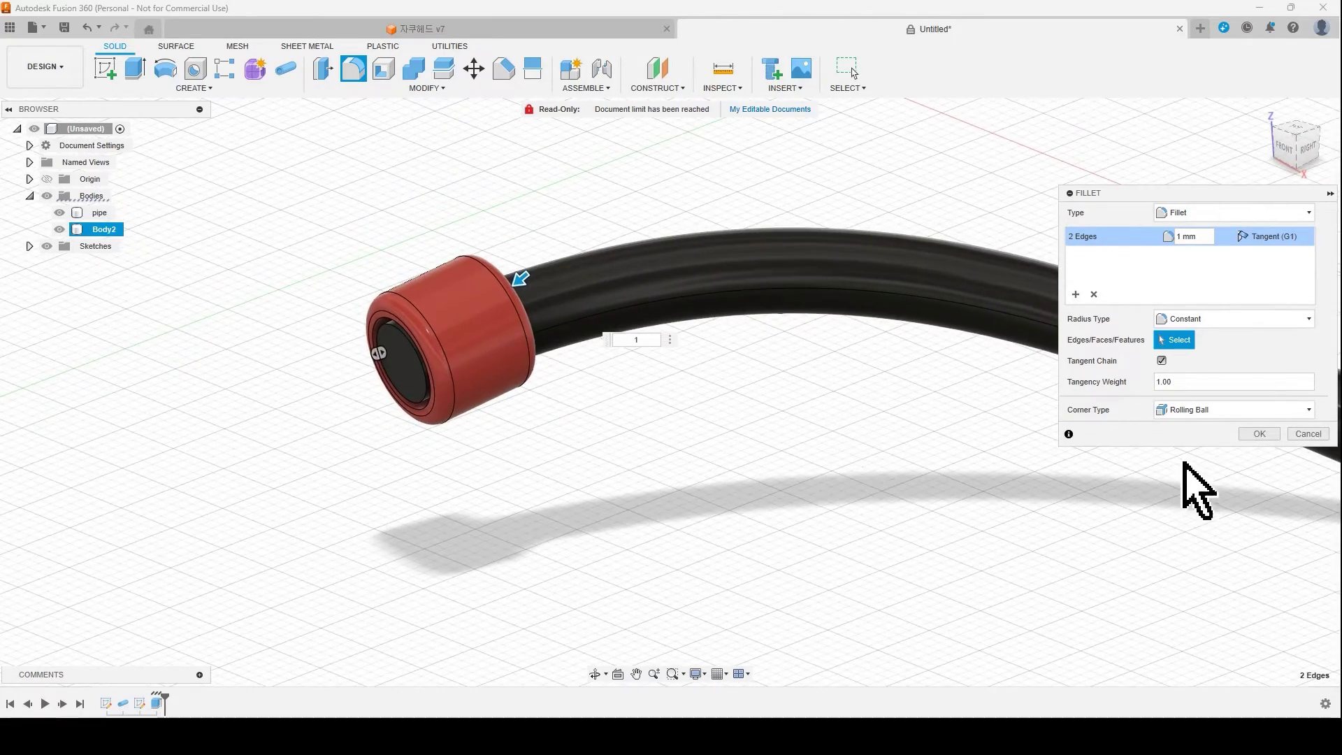
click(1259, 433)
click(194, 87)
mouse_move(119, 371)
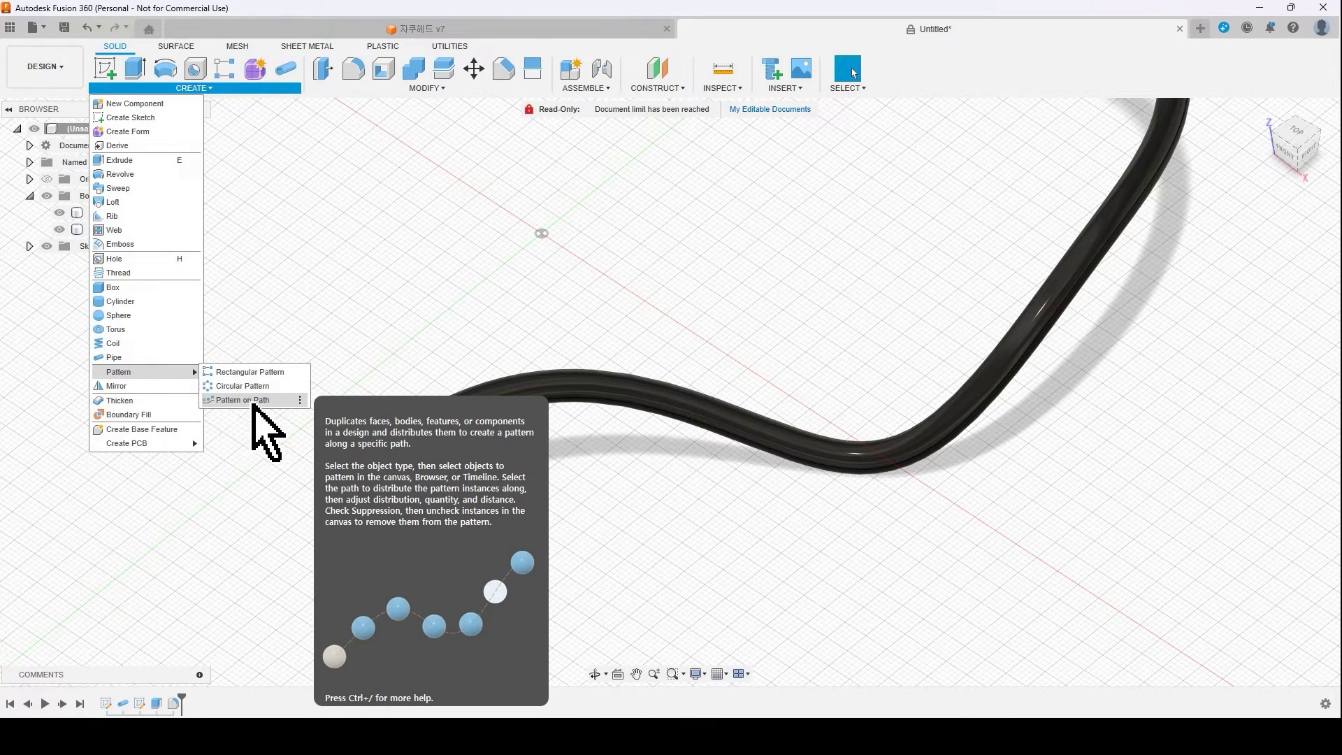
Set up a Pattern on Path of the collar body, using the pipe as the path
click(267, 402)
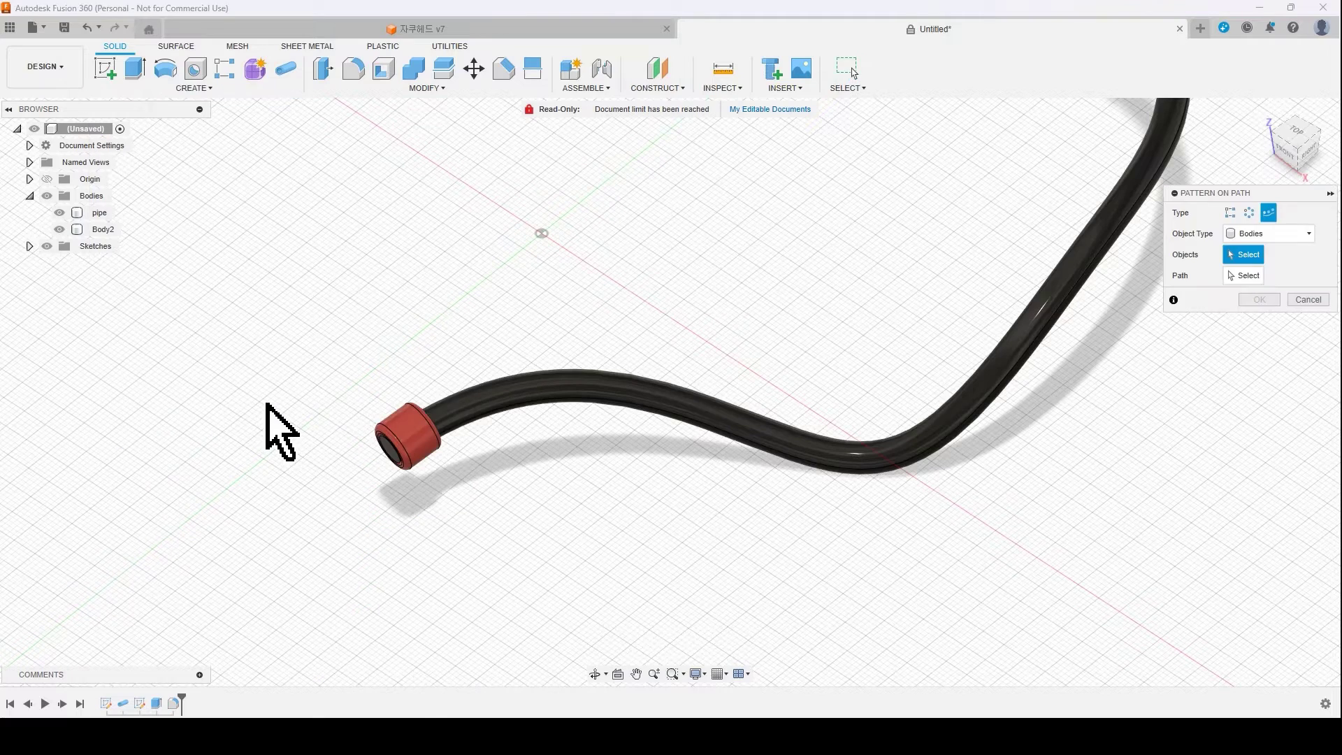
drag(1195, 192, 577, 192)
click(651, 233)
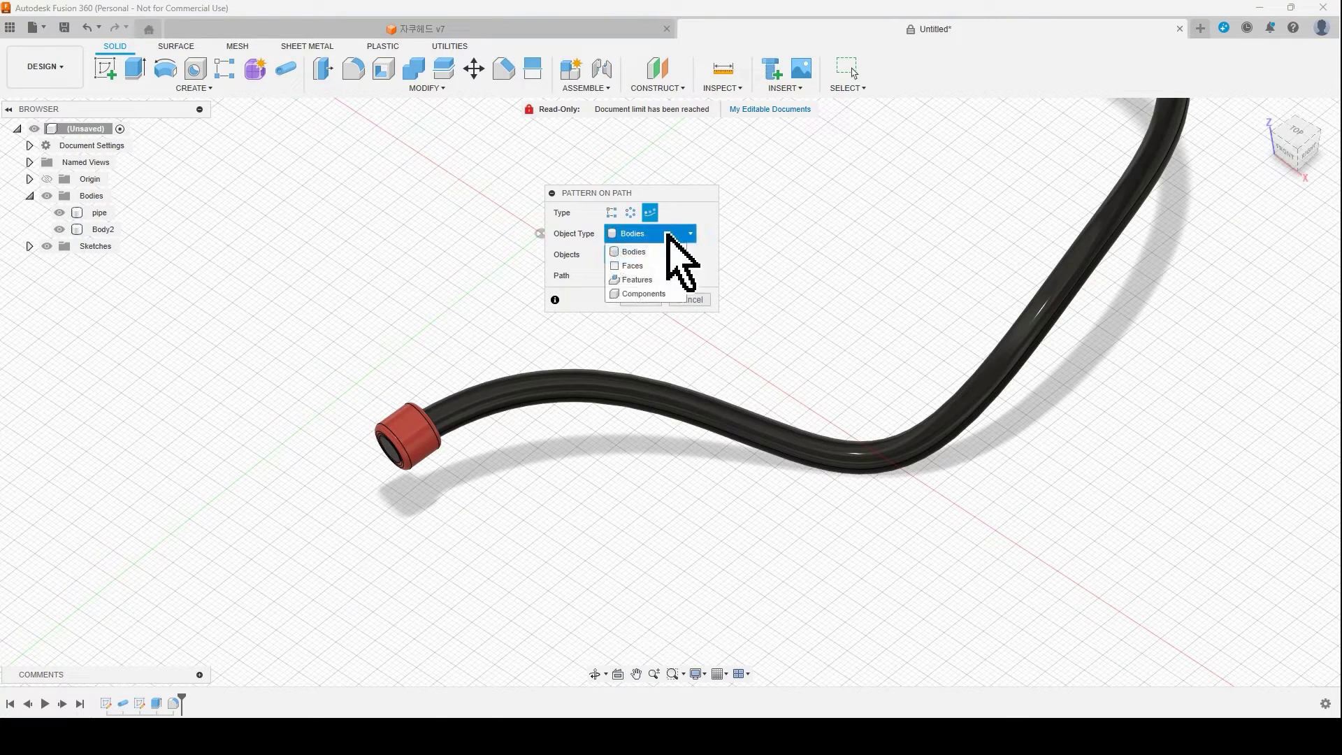
click(642, 253)
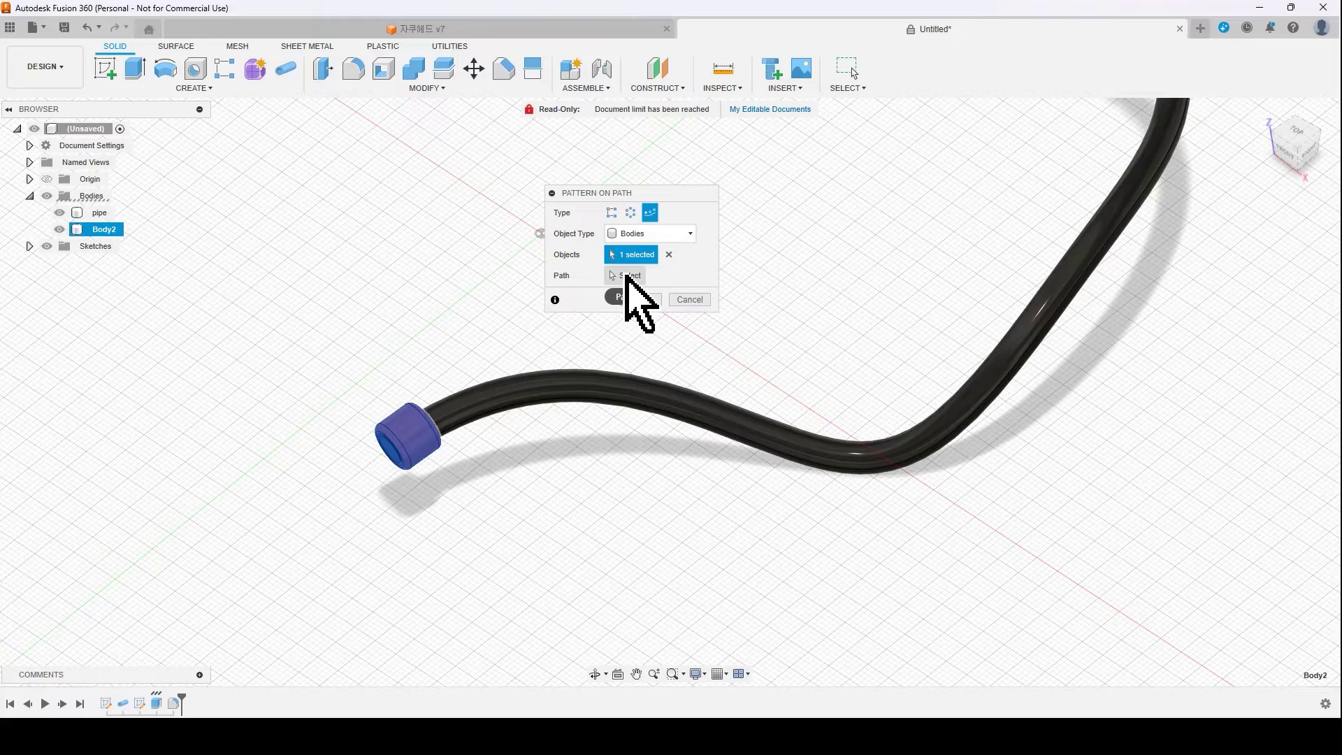
click(626, 276)
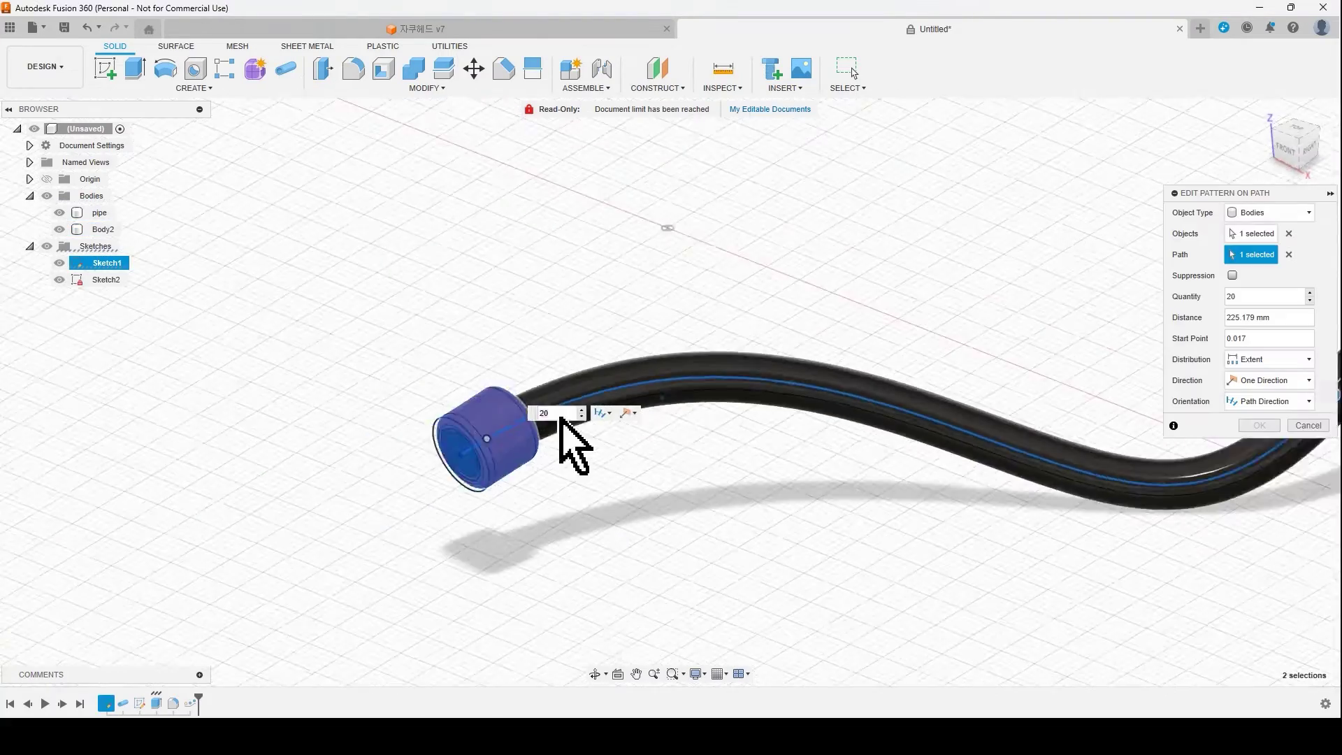
mouse_move(569, 443)
shift+middle_down()
mouse_move(934, 539)
mouse_move(707, 515)
mouse_move(437, 417)
mouse_move(671, 479)
mouse_move(914, 434)
mouse_move(1069, 270)
mouse_move(1062, 378)
shift+middle_up()
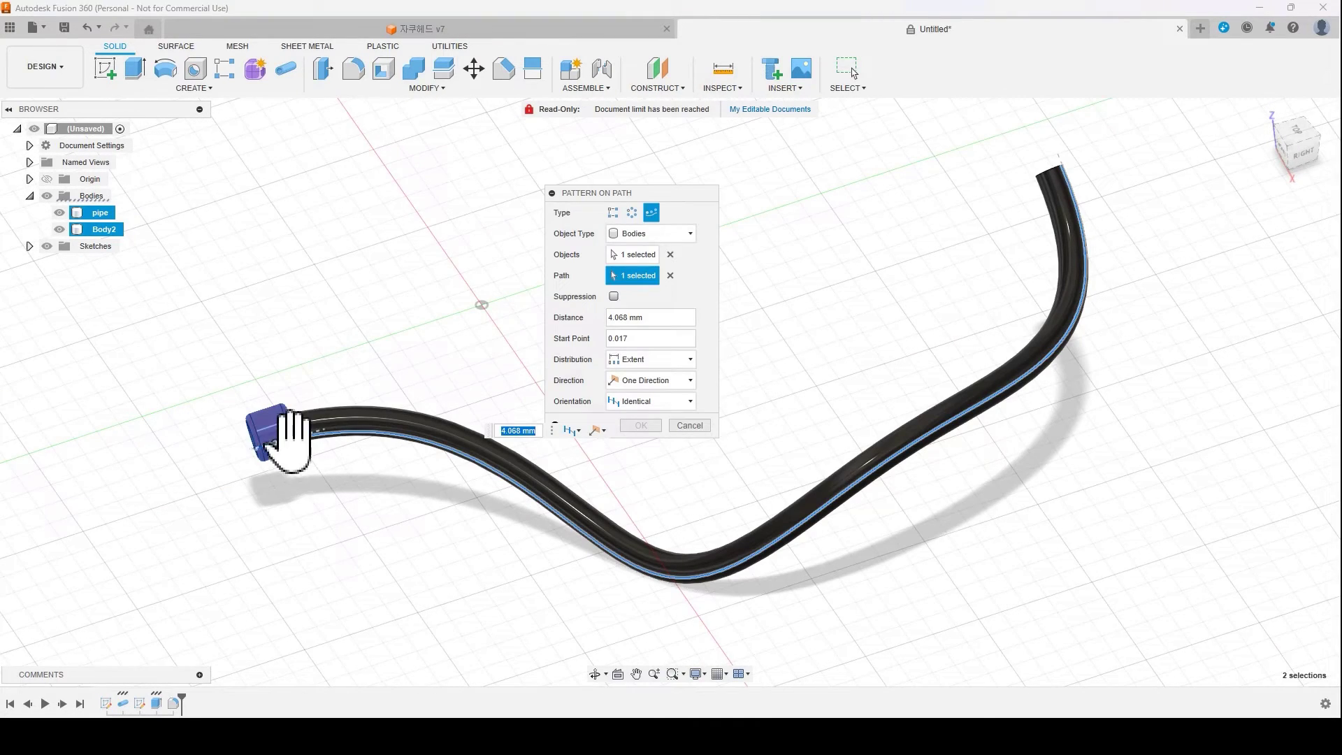
mouse_move(376, 447)
mouse_down()
mouse_move(713, 554)
mouse_move(981, 411)
mouse_move(965, 420)
mouse_move(1069, 324)
mouse_move(1074, 255)
mouse_up()
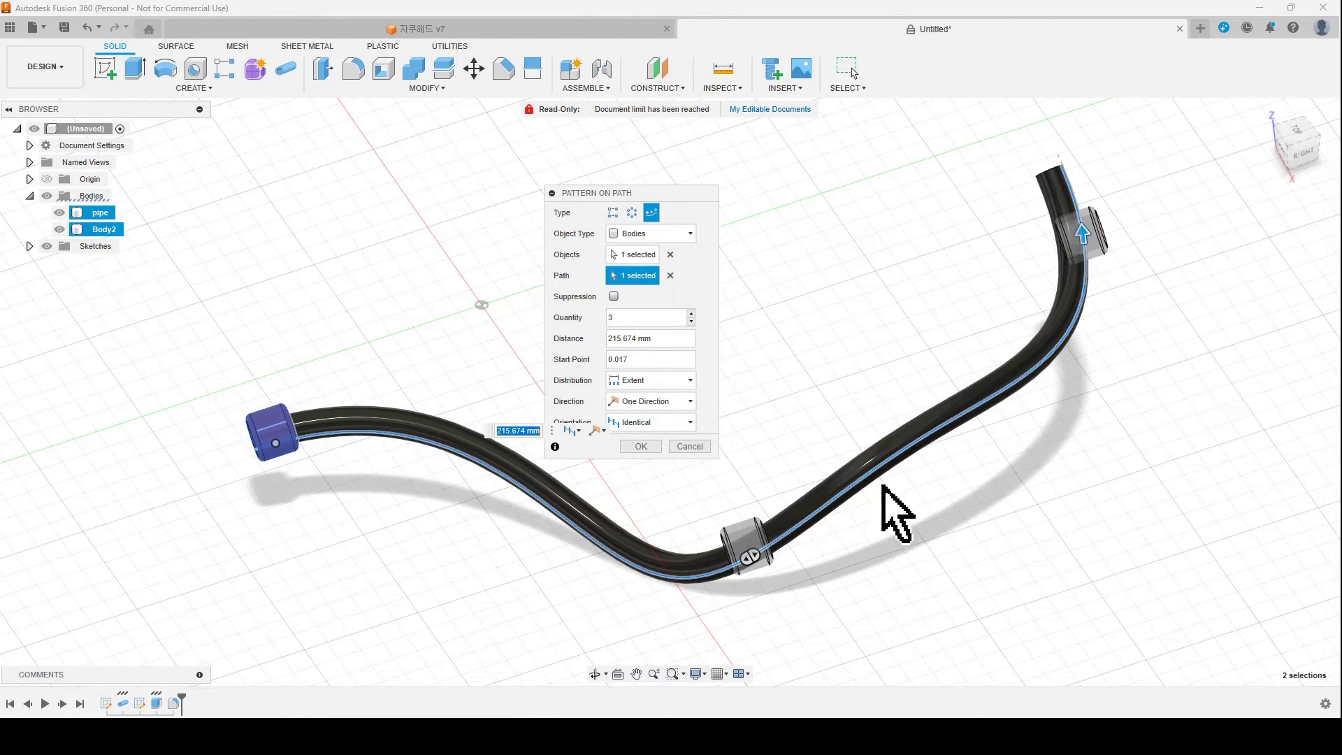
Set orientation to Path Direction and quantity to 20, then confirm the pattern
click(644, 423)
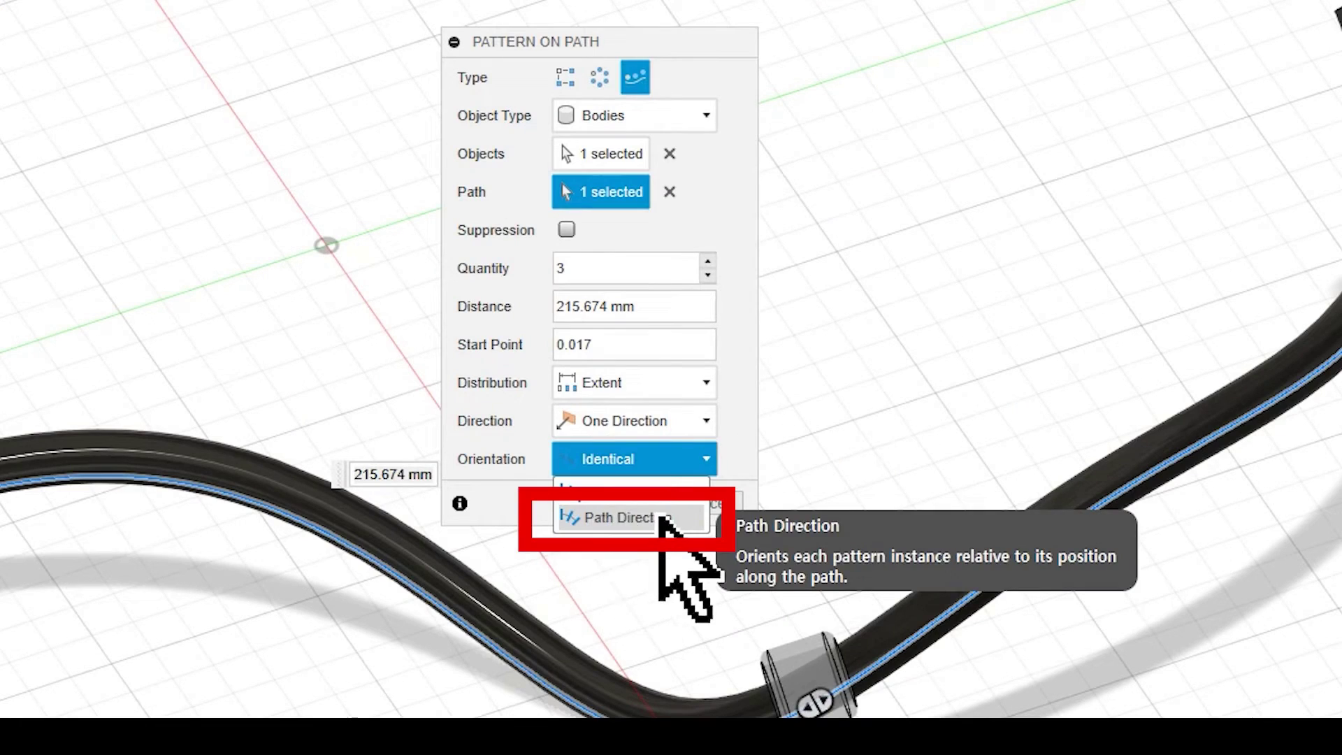
click(615, 520)
text(4)
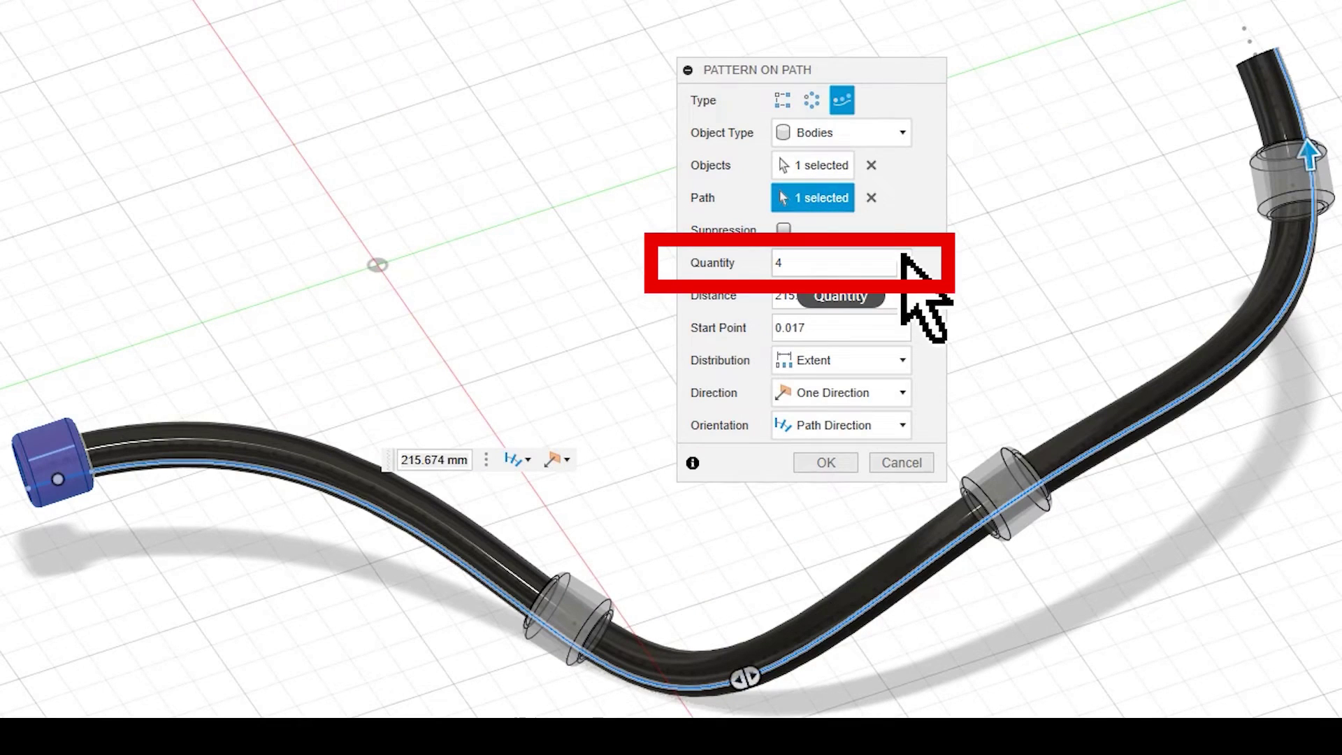
click(904, 257)
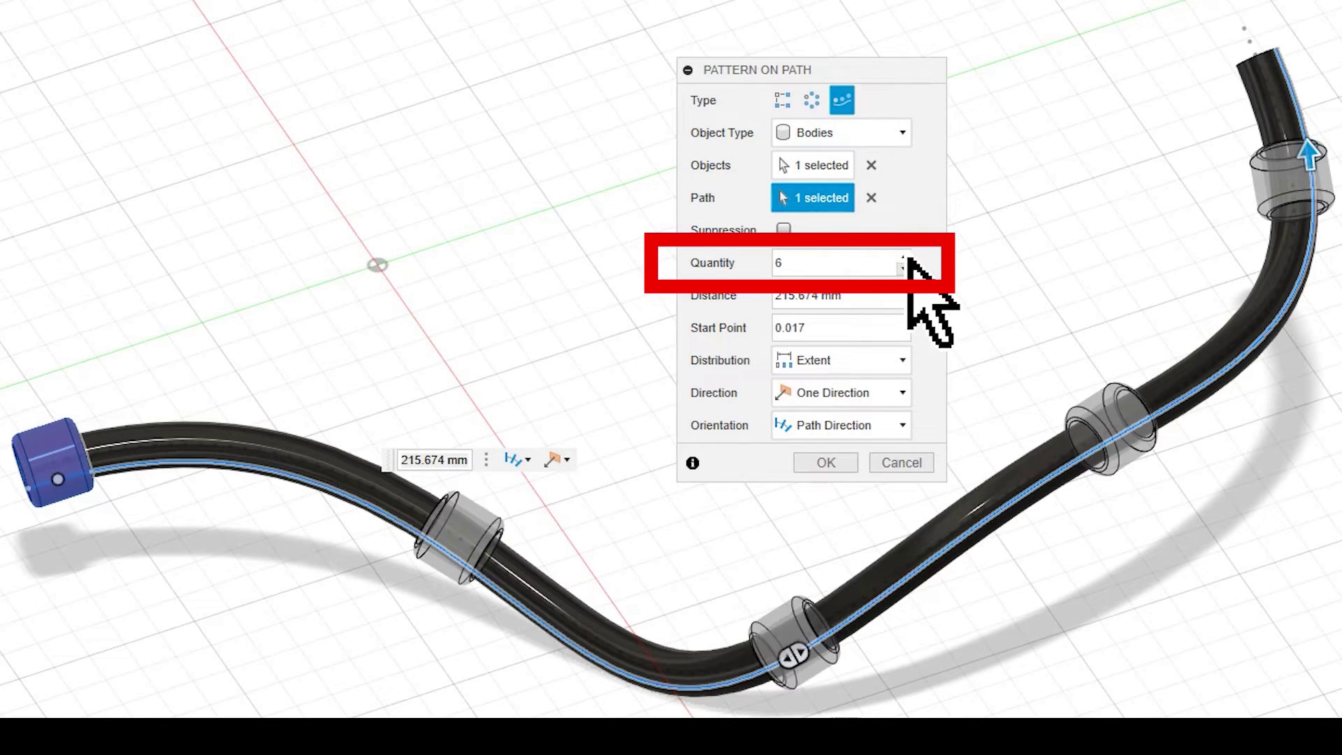
click(904, 258)
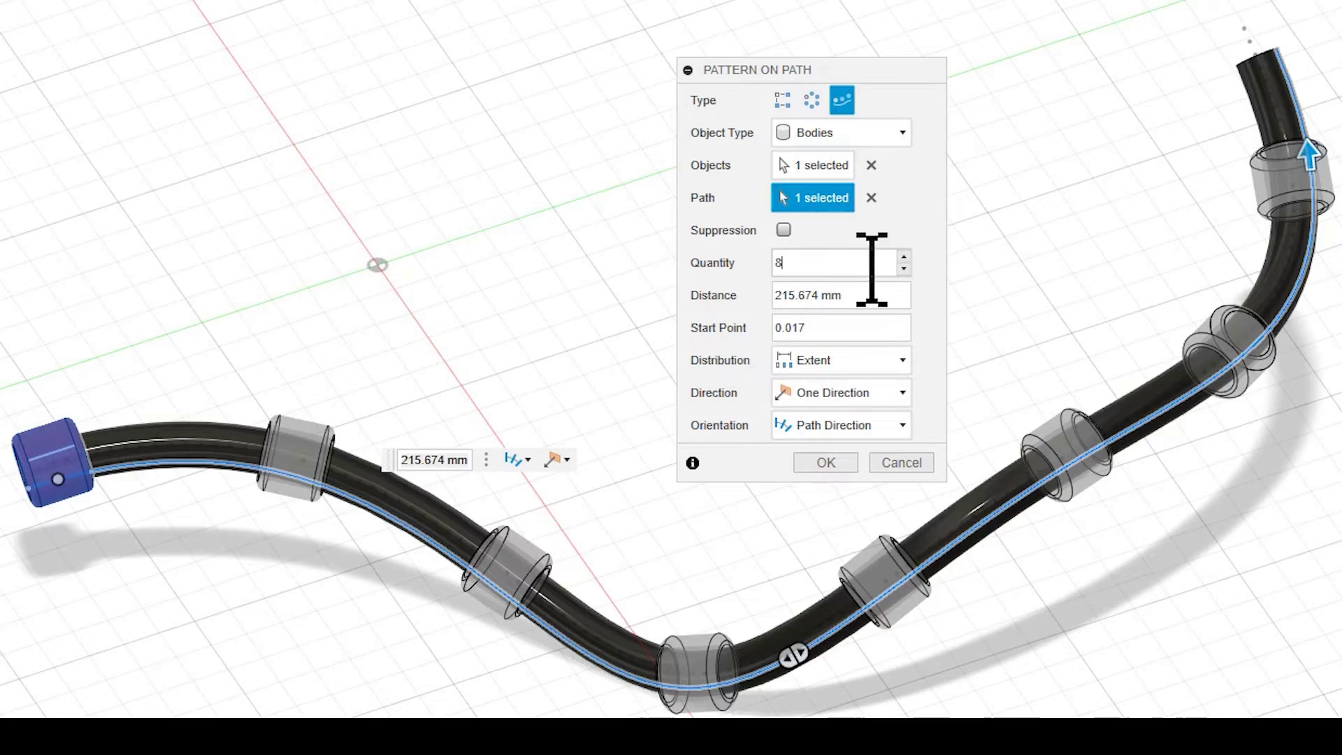
double_click(739, 304)
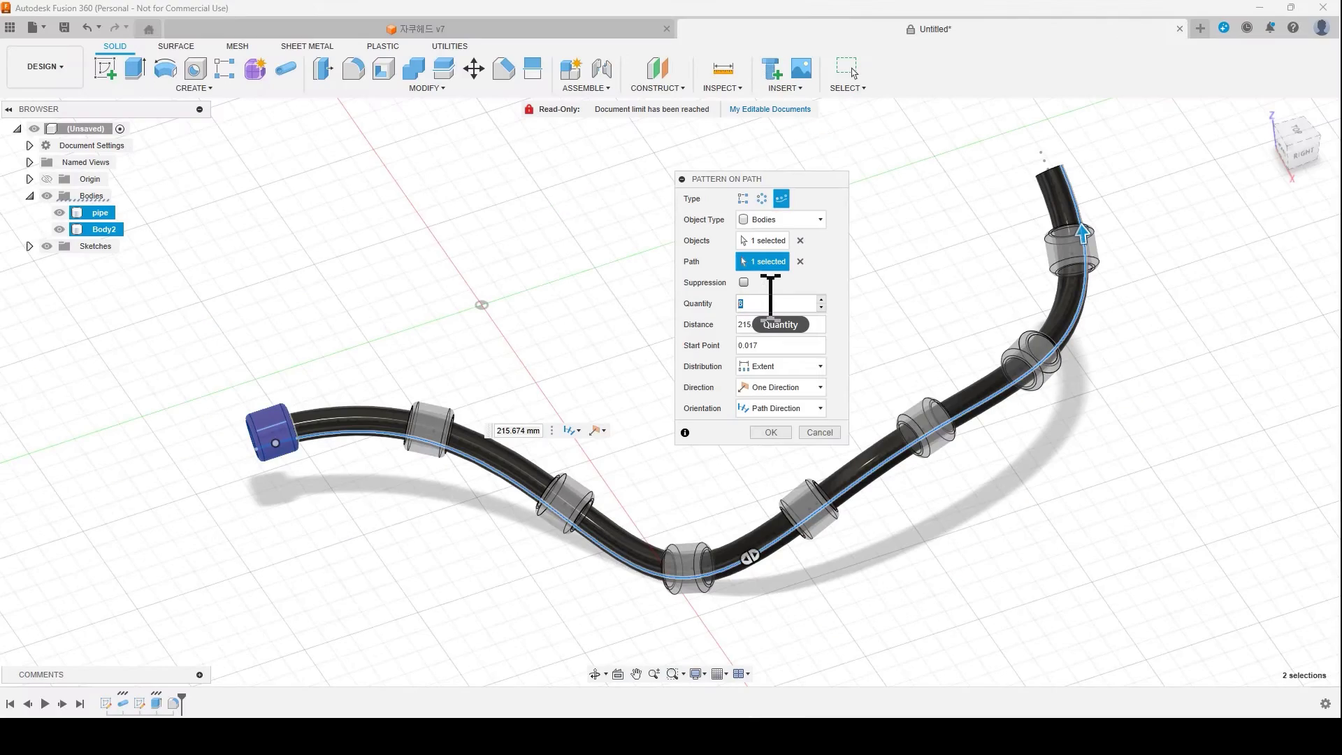
text(20)
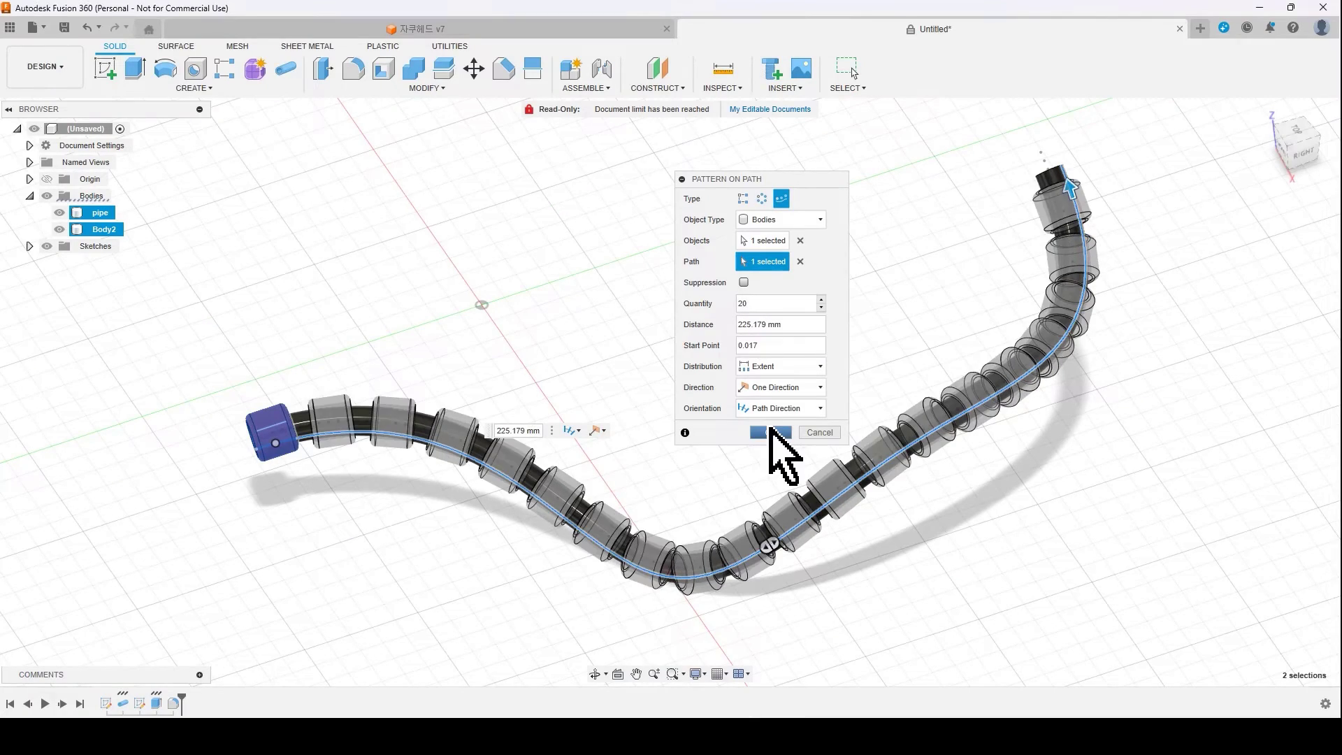
click(772, 433)
Inspect the patterned hose from several angles, then return to the Zaku head document
shift+middle_drag(779, 443, 378, 560)
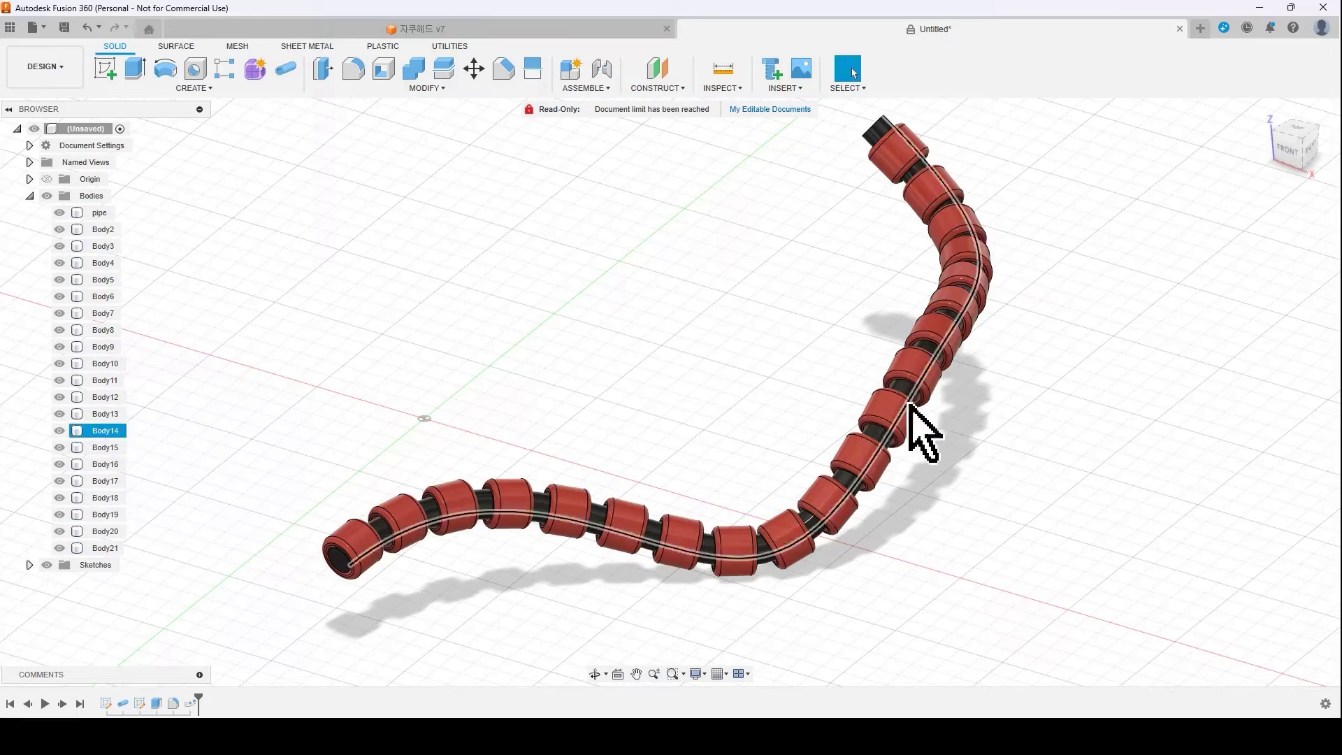
mouse_move(1100, 442)
shift+middle_down()
mouse_move(1108, 381)
mouse_move(1135, 410)
mouse_move(1166, 410)
mouse_move(1092, 448)
shift+middle_up()
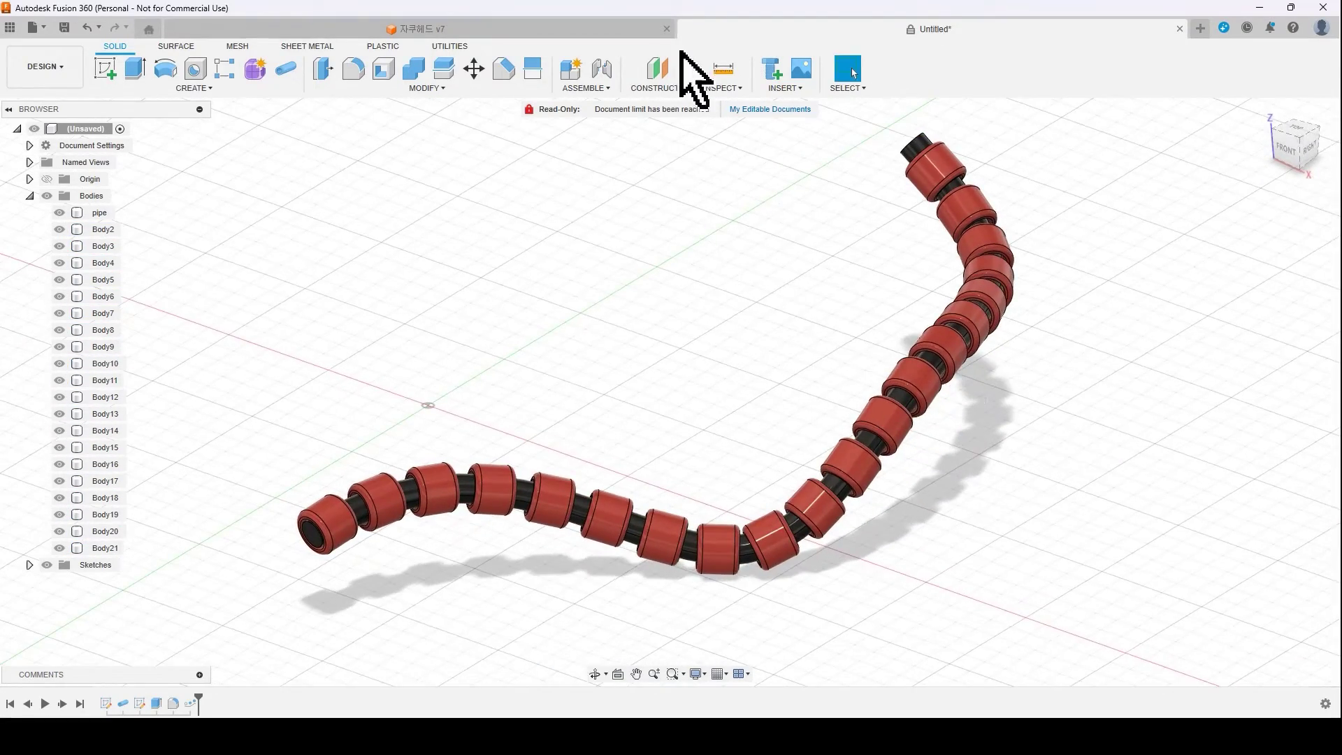
click(495, 26)
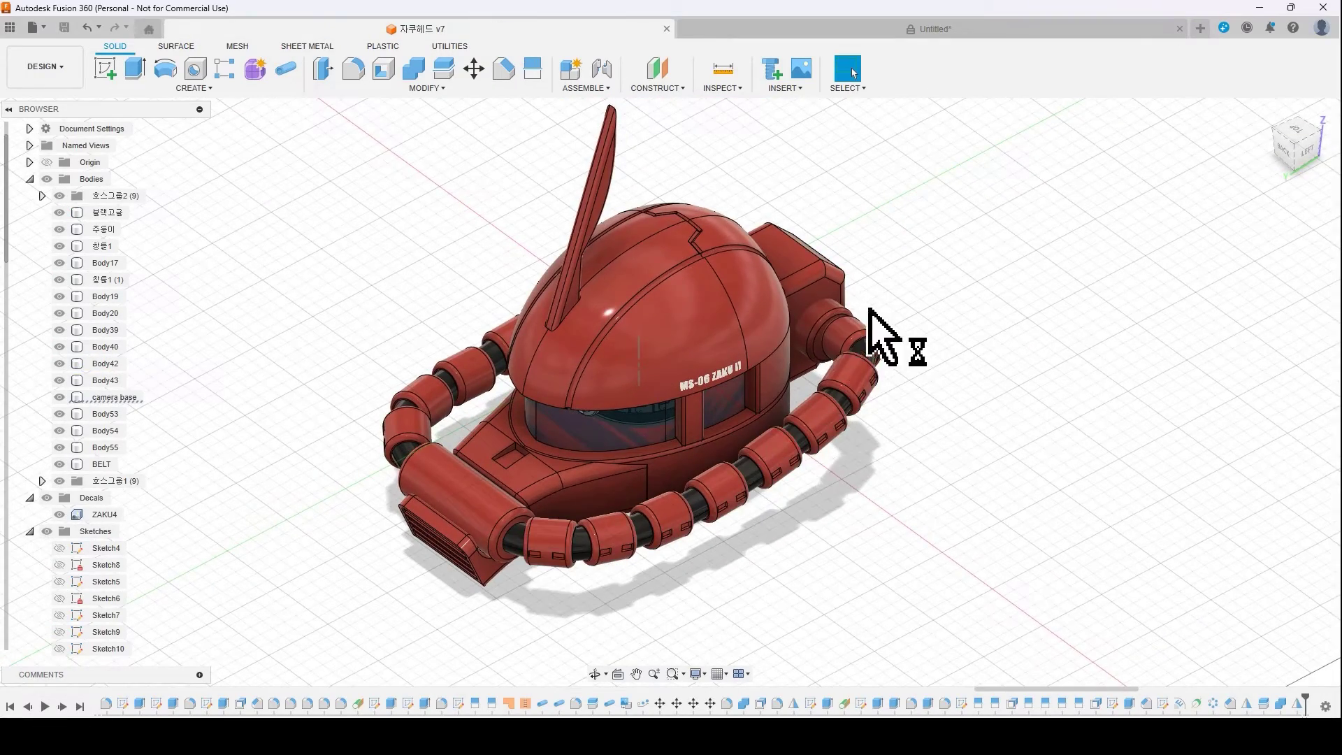
Zoom in and orbit the 자쿠헤드 v7 helmet to inspect its segmented hoses from the side
scroll(1040, 455, up, 2)
scroll(1040, 454, up, 2)
scroll(1041, 454, up, 2)
mouse_move(1040, 455)
shift+middle_down()
mouse_move(1130, 474)
mouse_move(1119, 453)
mouse_move(1101, 465)
mouse_move(1111, 501)
mouse_move(450, 615)
mouse_move(450, 464)
mouse_move(530, 209)
shift+middle_up()
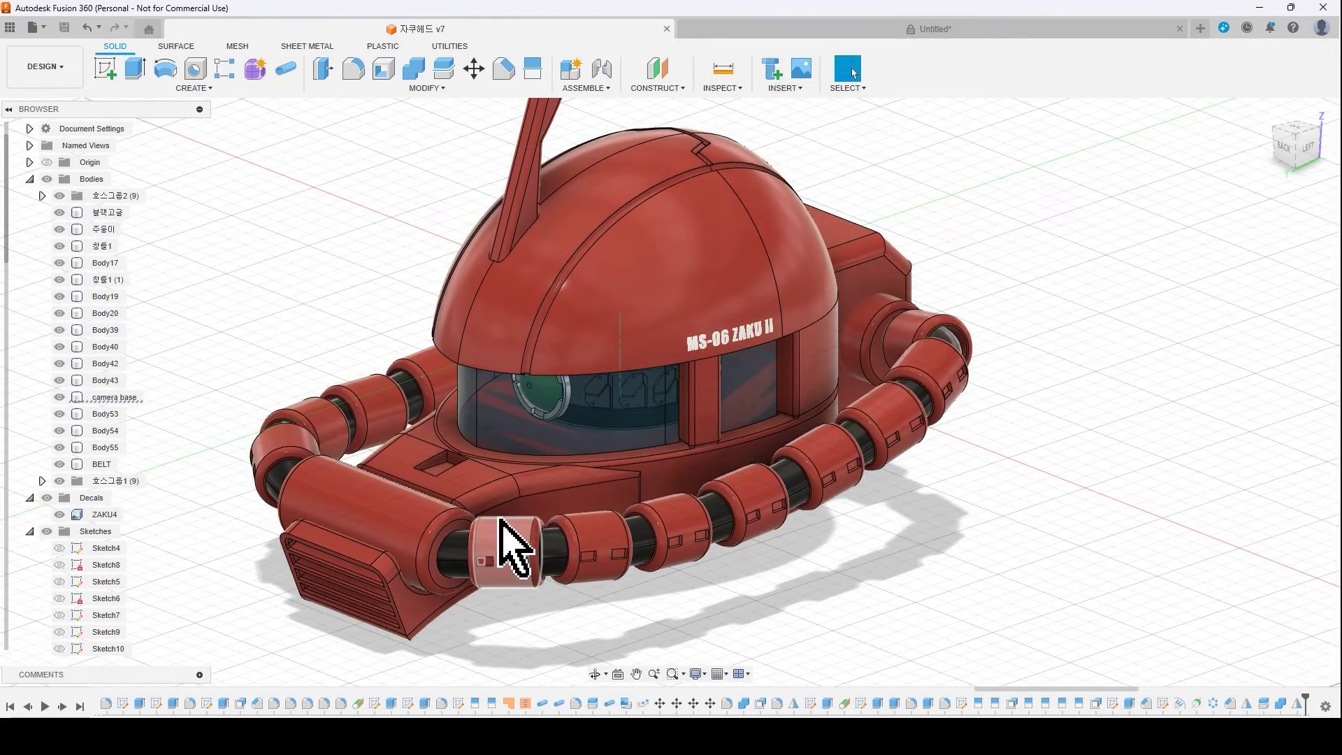
mouse_move(569, 539)
shift+middle_down()
mouse_move(629, 635)
mouse_move(664, 643)
mouse_move(554, 509)
mouse_move(677, 578)
mouse_move(741, 595)
shift+middle_up()
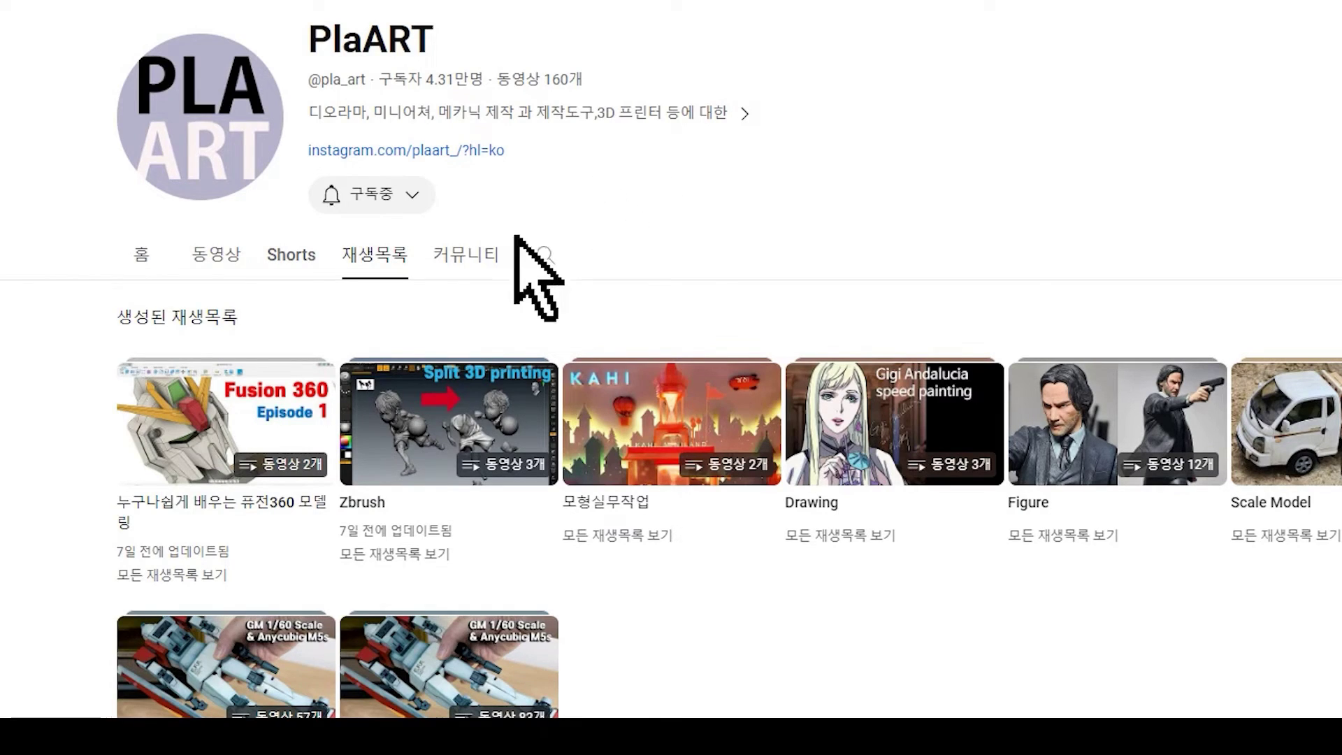
Open the first video in the channel's Fusion 360 modelling playlist
scroll(553, 273, down, 2)
scroll(489, 224, up, 3)
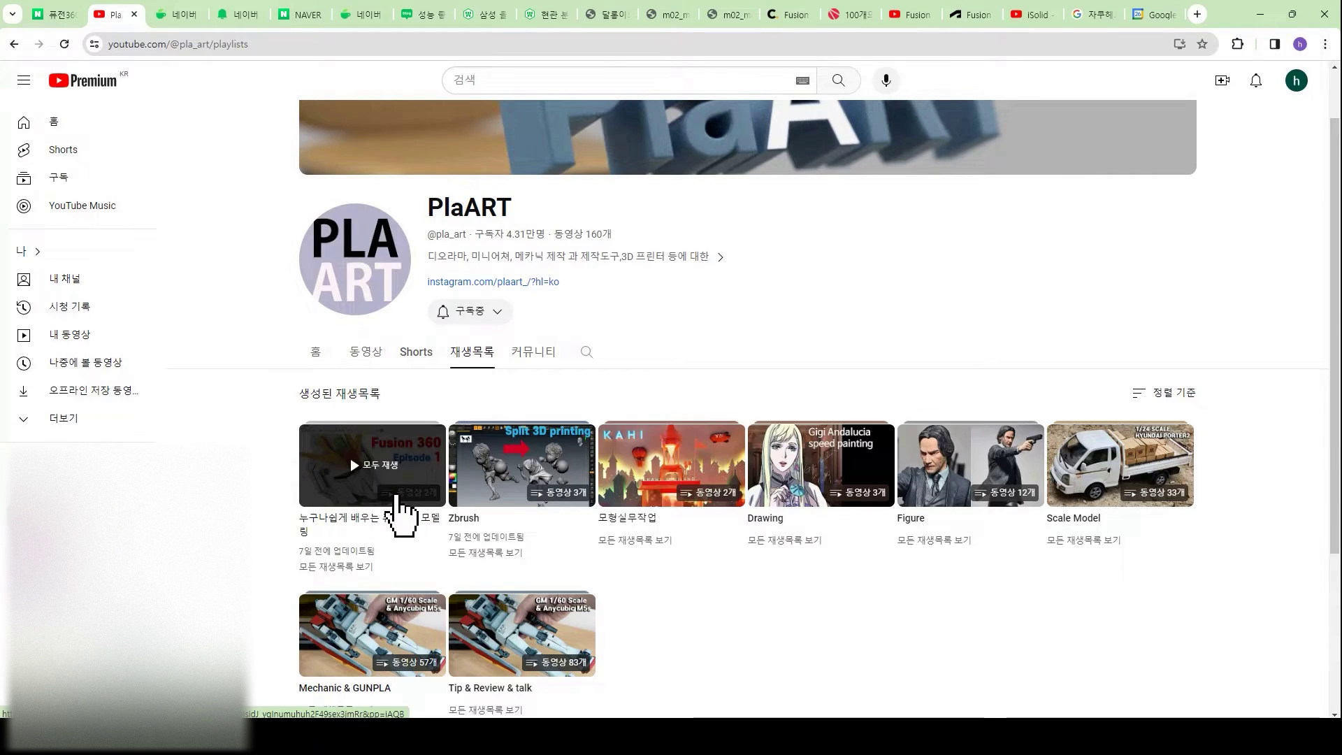
click(398, 495)
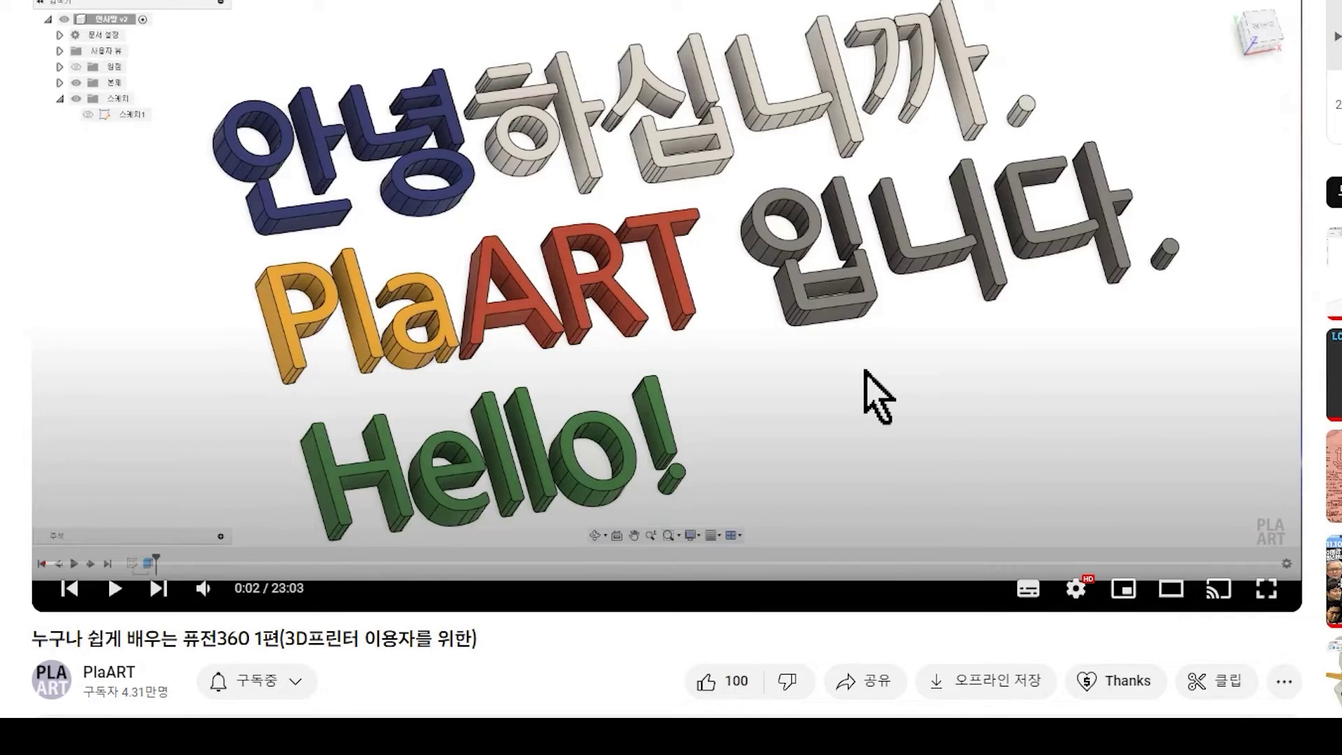